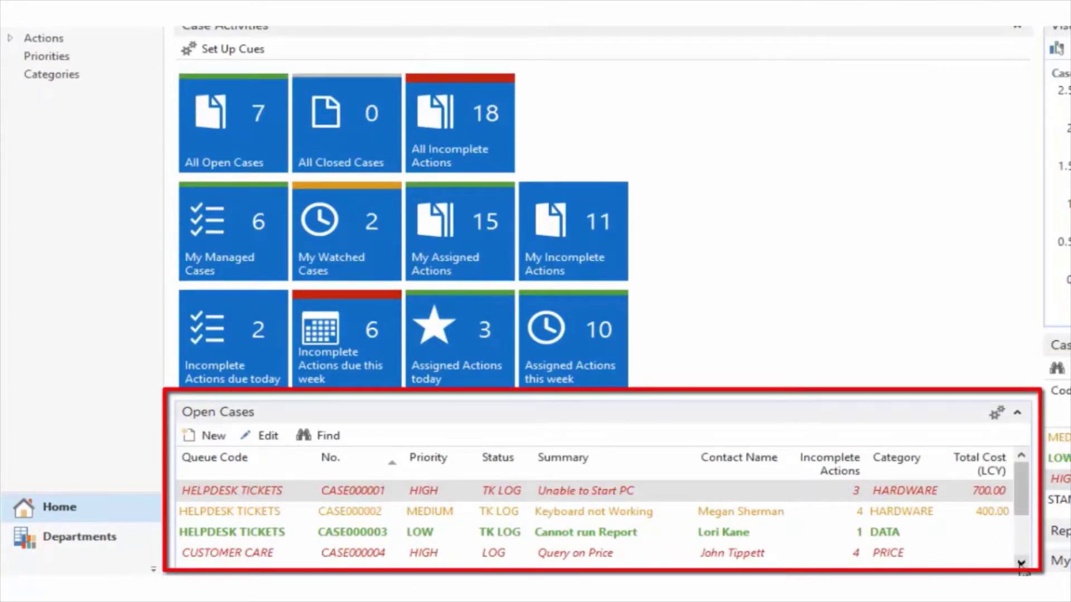
- Look through the full list of open cases on the Role Centre
{"action": "left_click", "coordinate": [1021, 564]}
{"action": "left_click", "coordinate": [1022, 563]}
{"action": "left_click", "coordinate": [1021, 563]}
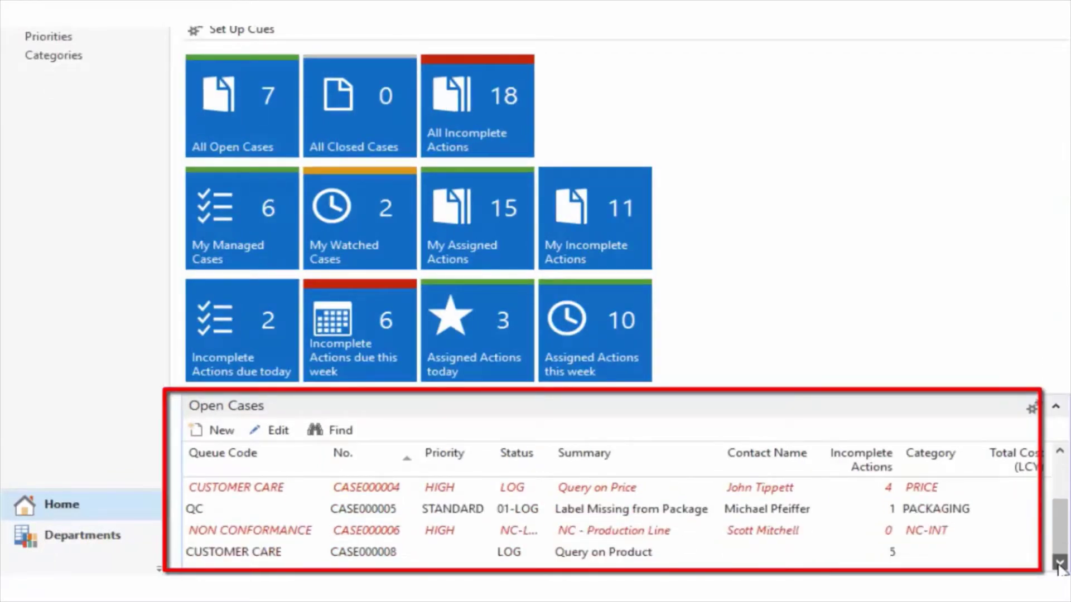
{"action": "left_click", "coordinate": [1060, 451]}
{"action": "left_click", "coordinate": [1059, 452]}
{"action": "left_click", "coordinate": [1060, 452]}
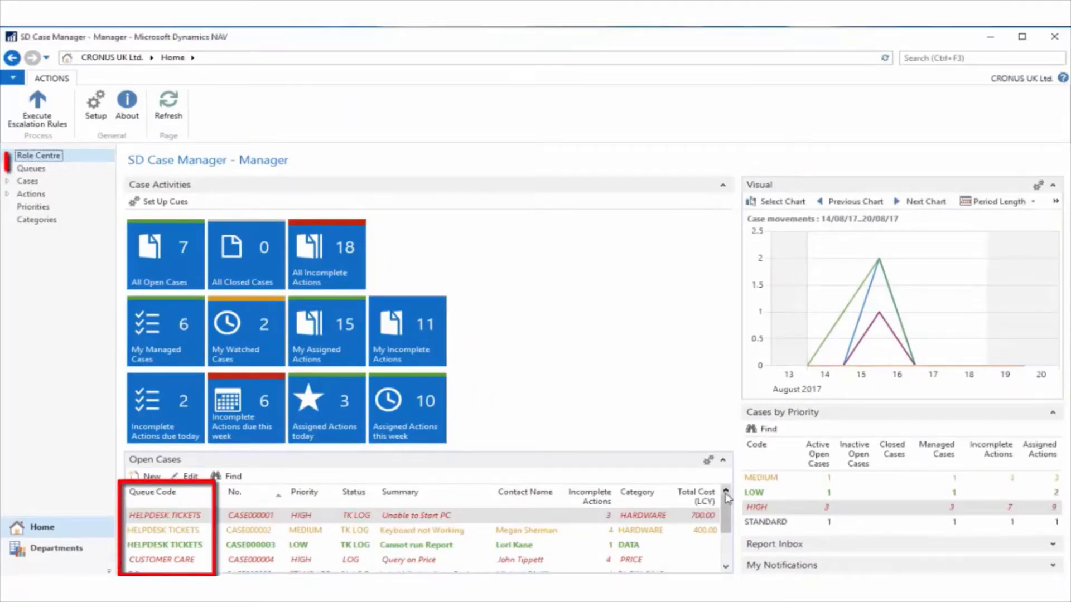
- Open the Customer Care queue from the queue list, examine its setup and escalation rules, and close it
{"action": "left_click", "coordinate": [66, 171]}
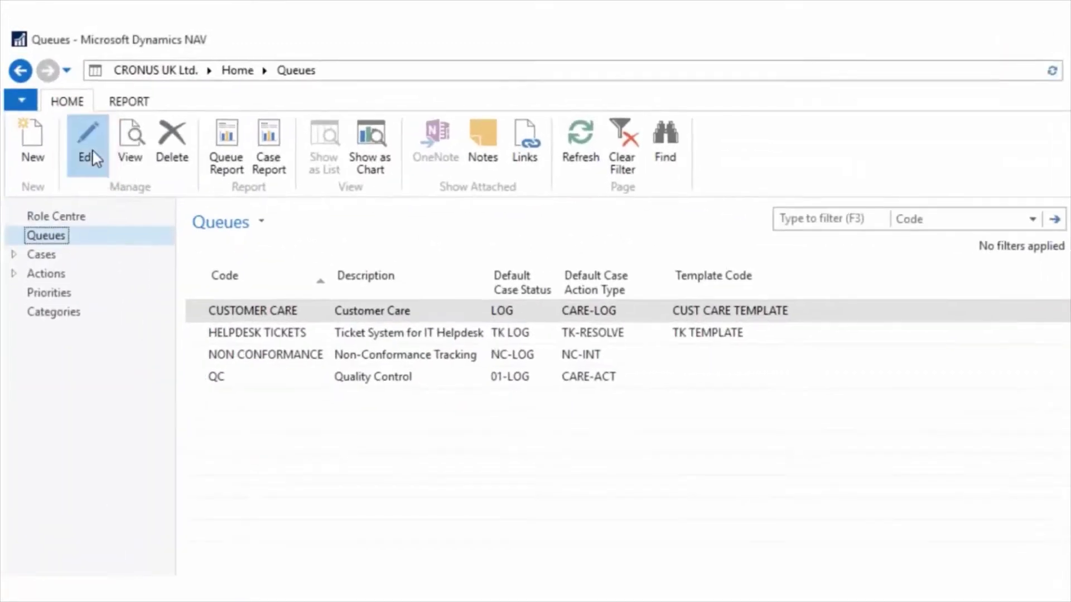
{"action": "left_click", "coordinate": [90, 153]}
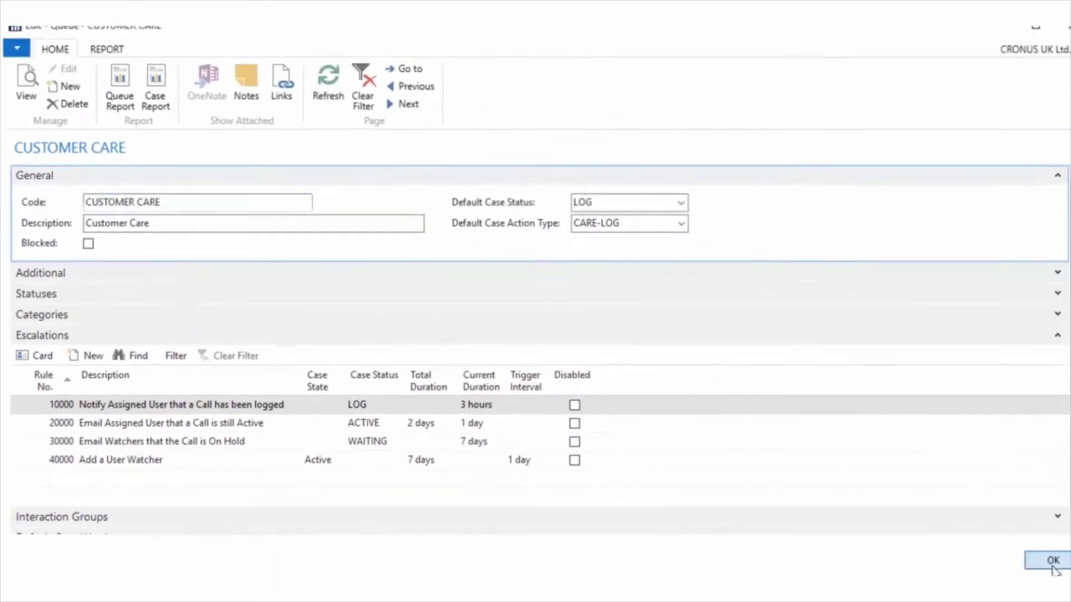
{"action": "left_click", "coordinate": [1052, 564]}
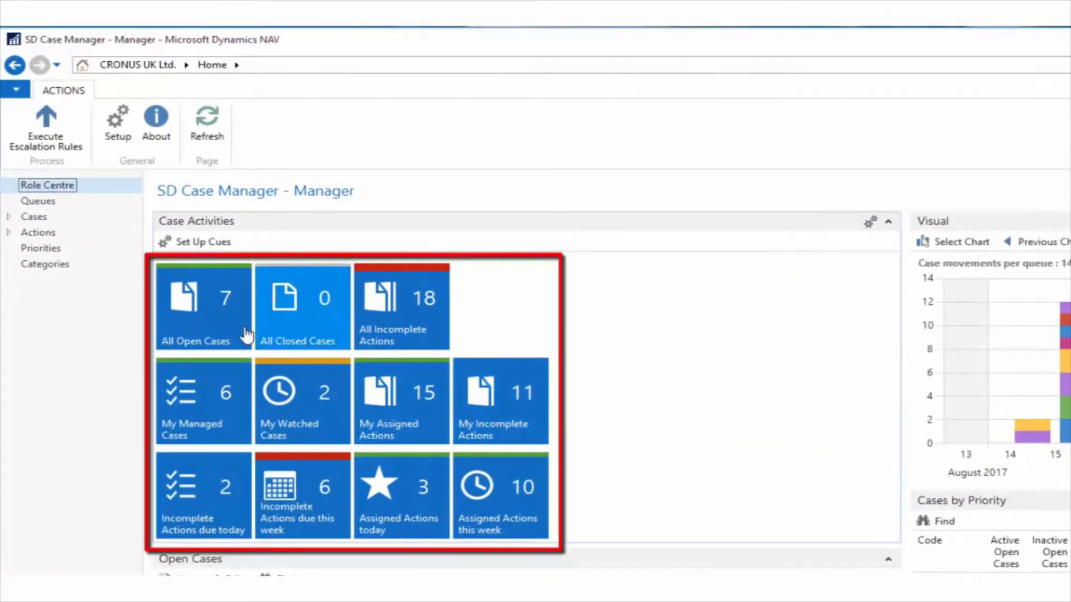
- Open the Keyboard not Working case from all open cases and review its case links, attachments and interactions
{"action": "left_click", "coordinate": [239, 335]}
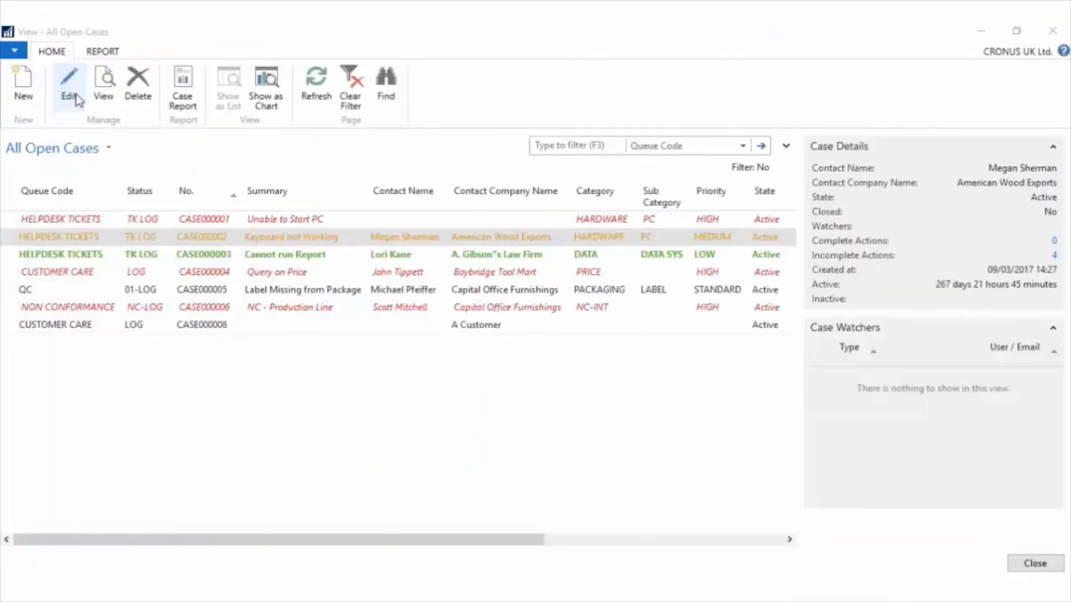
{"action": "left_click", "coordinate": [75, 100]}
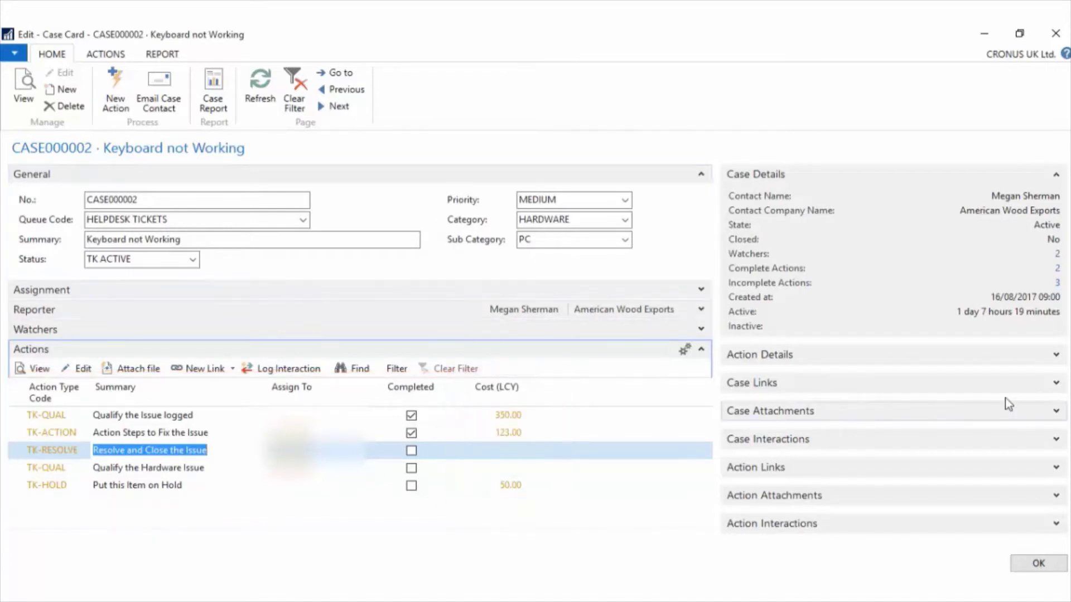
{"action": "left_click", "coordinate": [1055, 383]}
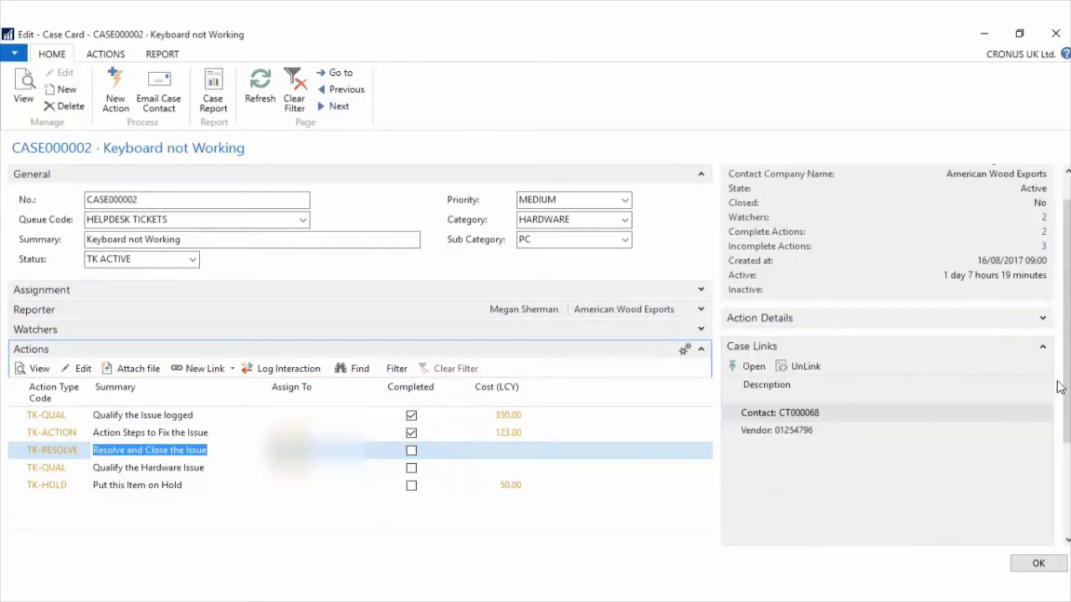
{"action": "left_click", "coordinate": [1043, 349]}
{"action": "left_click", "coordinate": [1053, 412]}
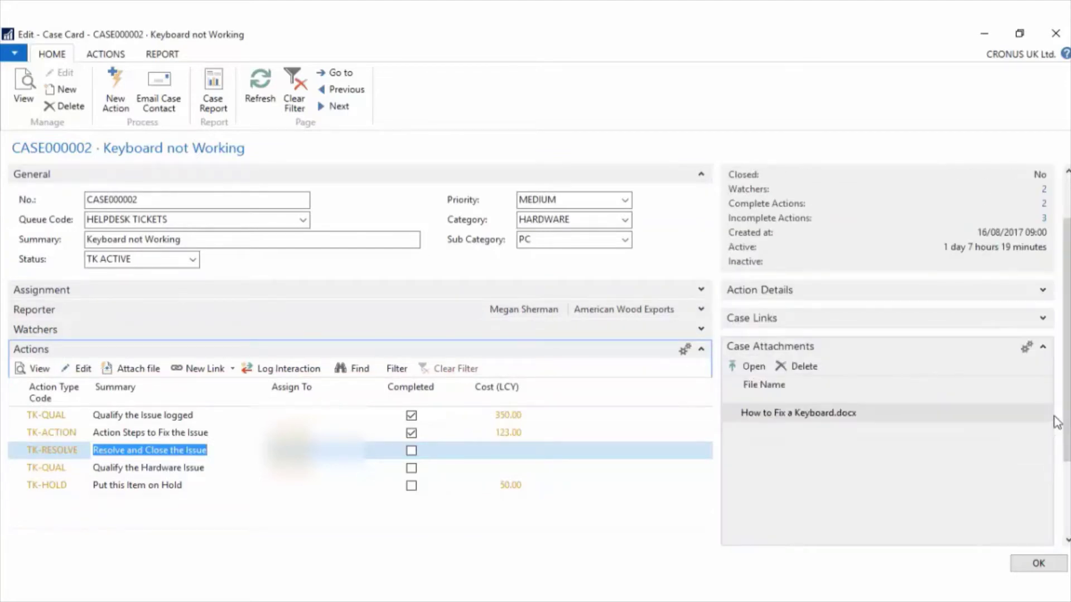
{"action": "left_click", "coordinate": [1043, 347]}
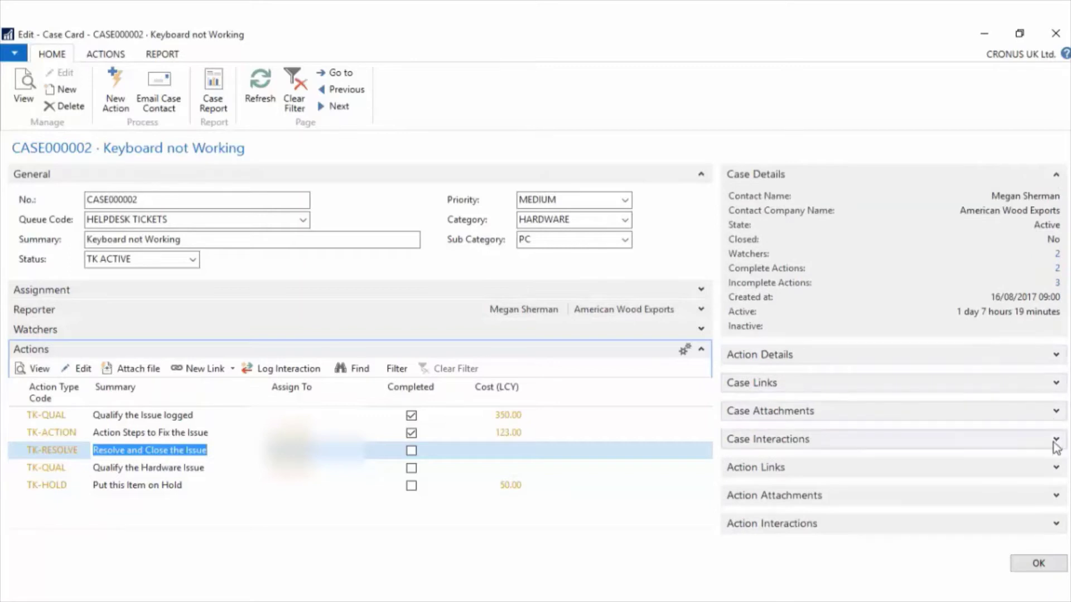
{"action": "left_click", "coordinate": [1054, 444]}
{"action": "left_click", "coordinate": [1043, 363]}
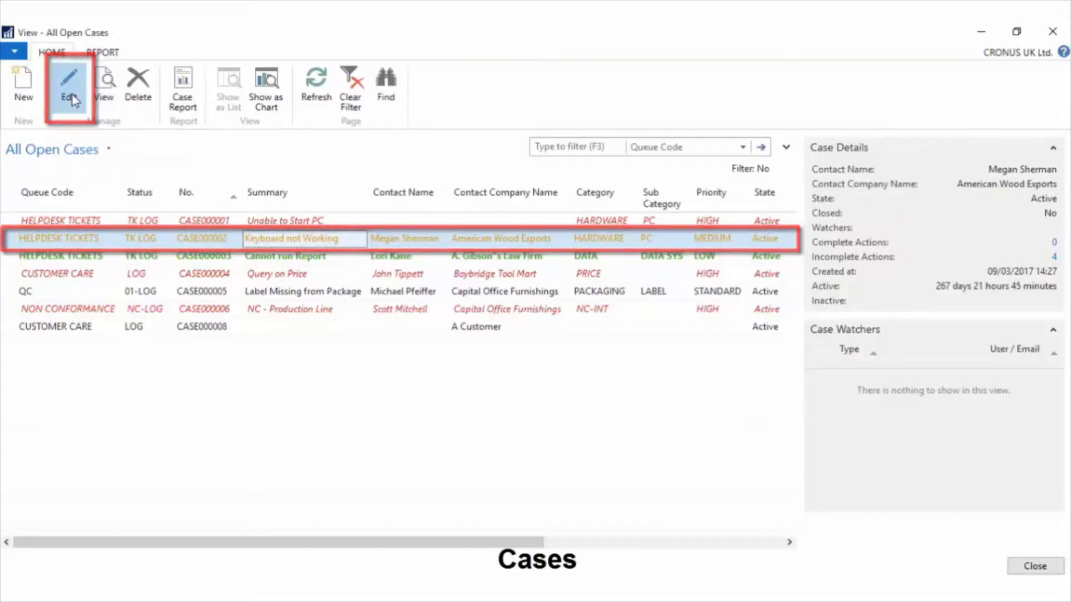
- Open the Keyboard not Working case for editing, check the available queue codes, and set its status to TK ACTIVE
{"action": "left_click", "coordinate": [72, 98]}
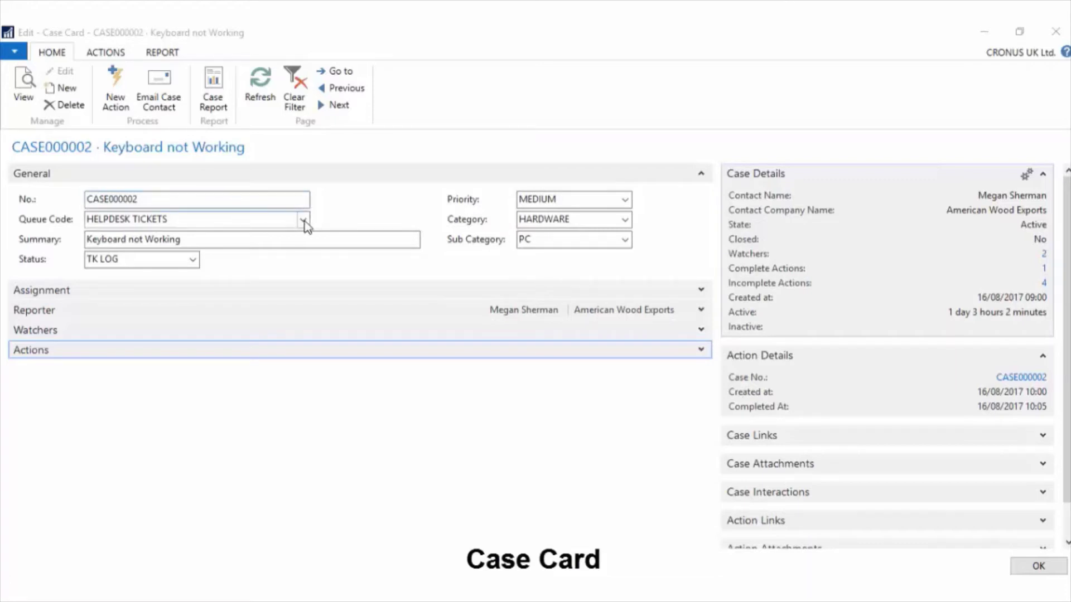
{"action": "left_click", "coordinate": [303, 220]}
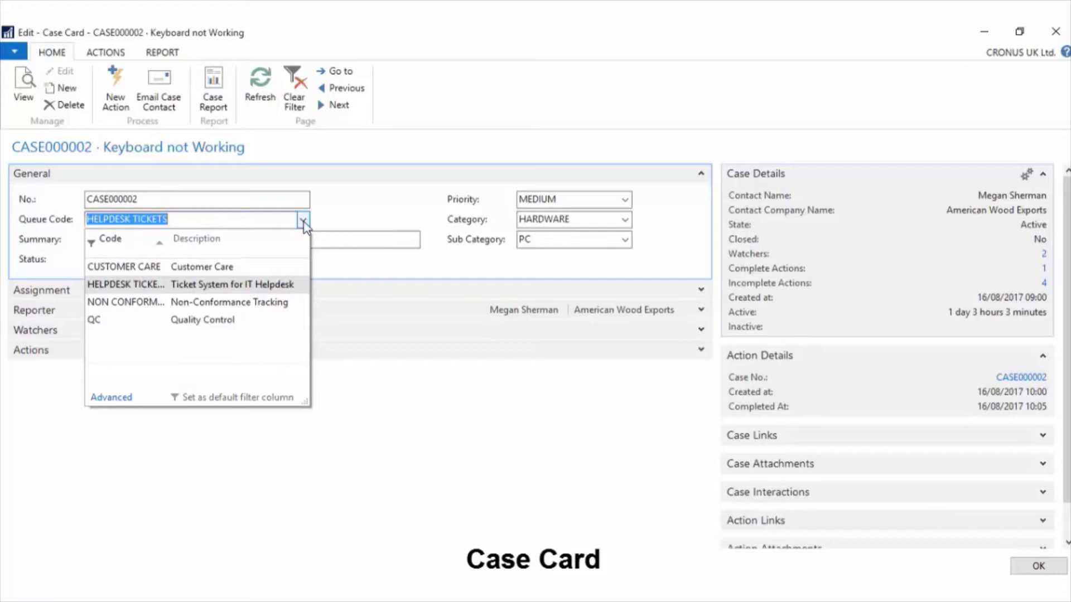
{"action": "left_click", "coordinate": [303, 220]}
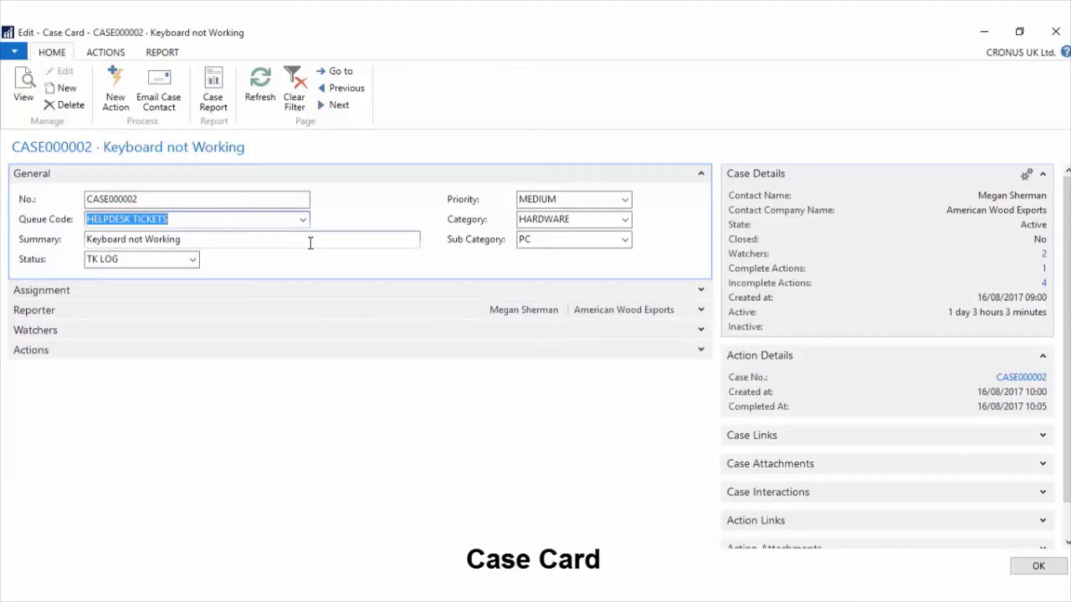
{"action": "left_click", "coordinate": [193, 260]}
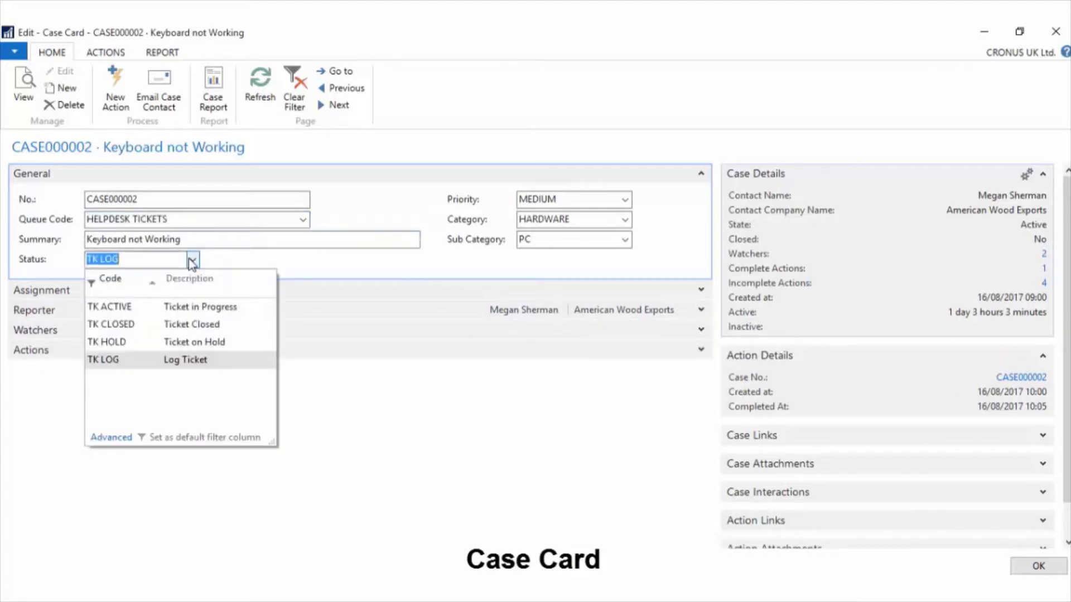
{"action": "left_click", "coordinate": [193, 312]}
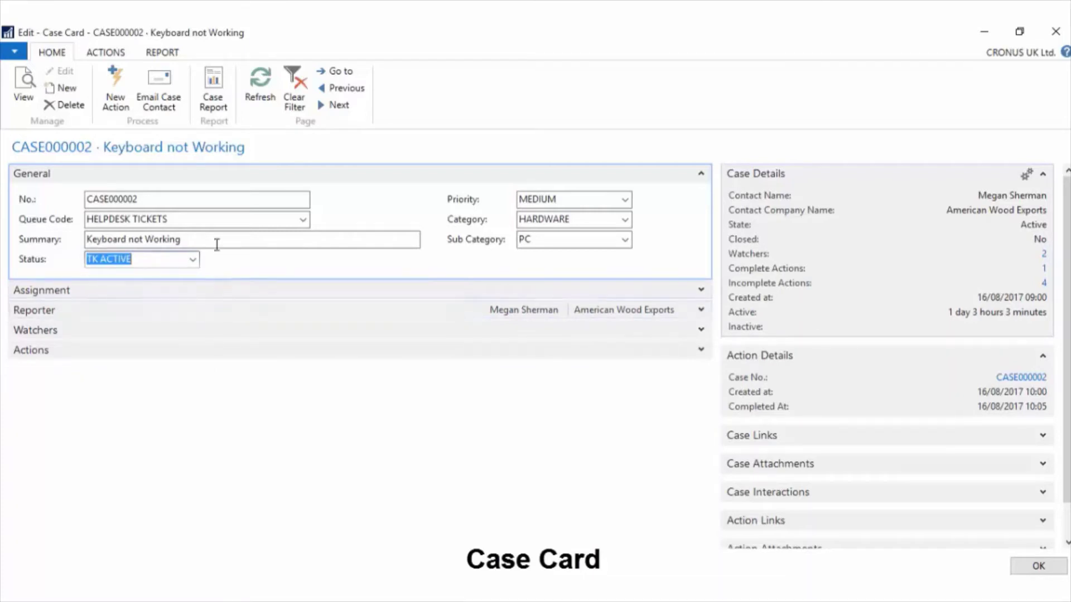
- Review the available priority, category and sub category options on the case card without changing the selections
{"action": "left_click", "coordinate": [626, 199]}
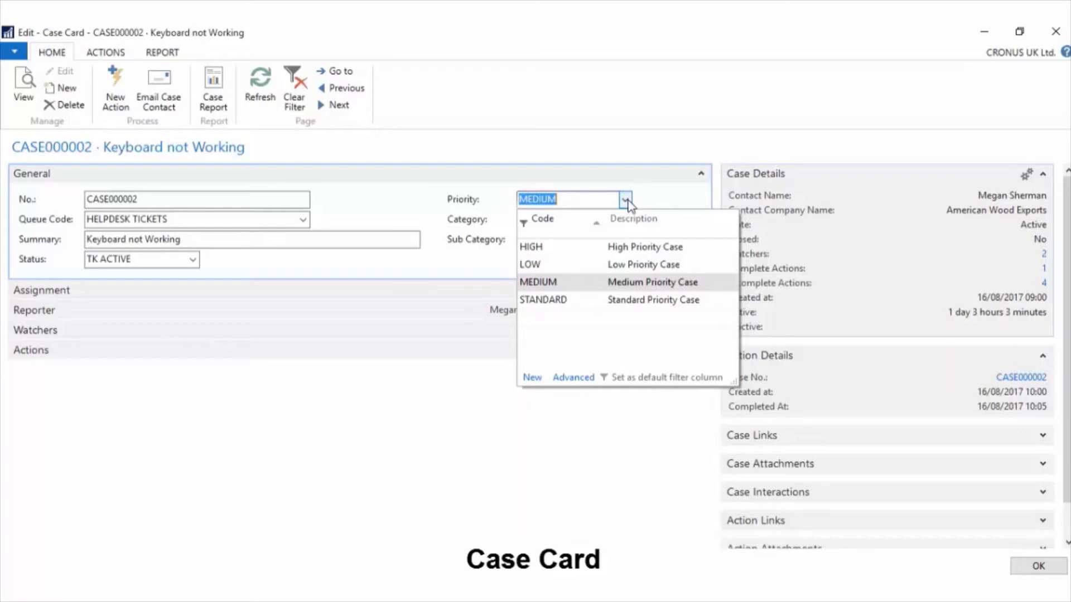
{"action": "left_click", "coordinate": [626, 201]}
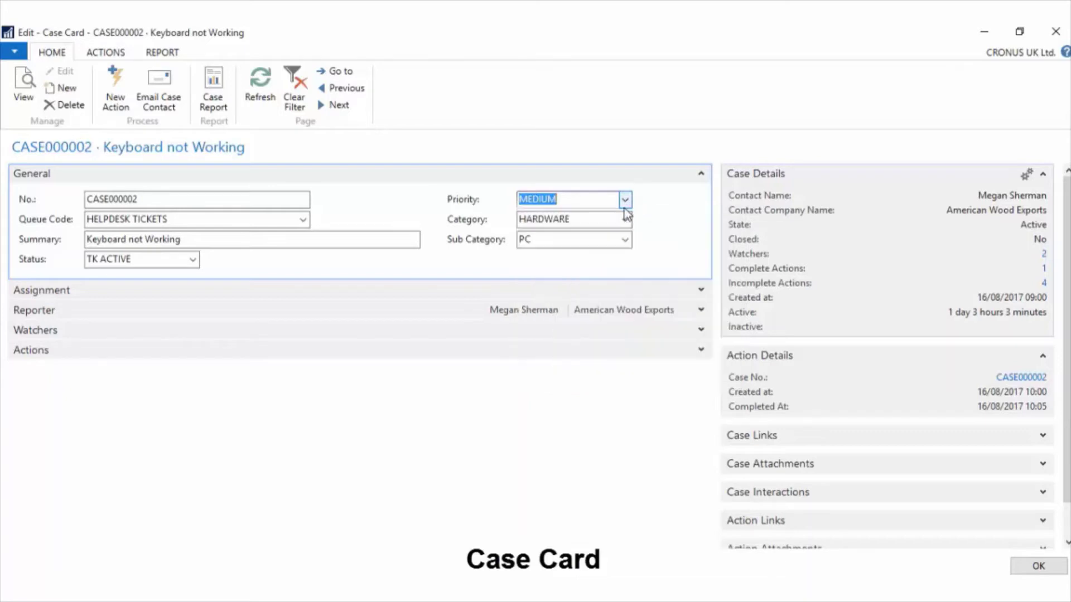
{"action": "left_click", "coordinate": [625, 220]}
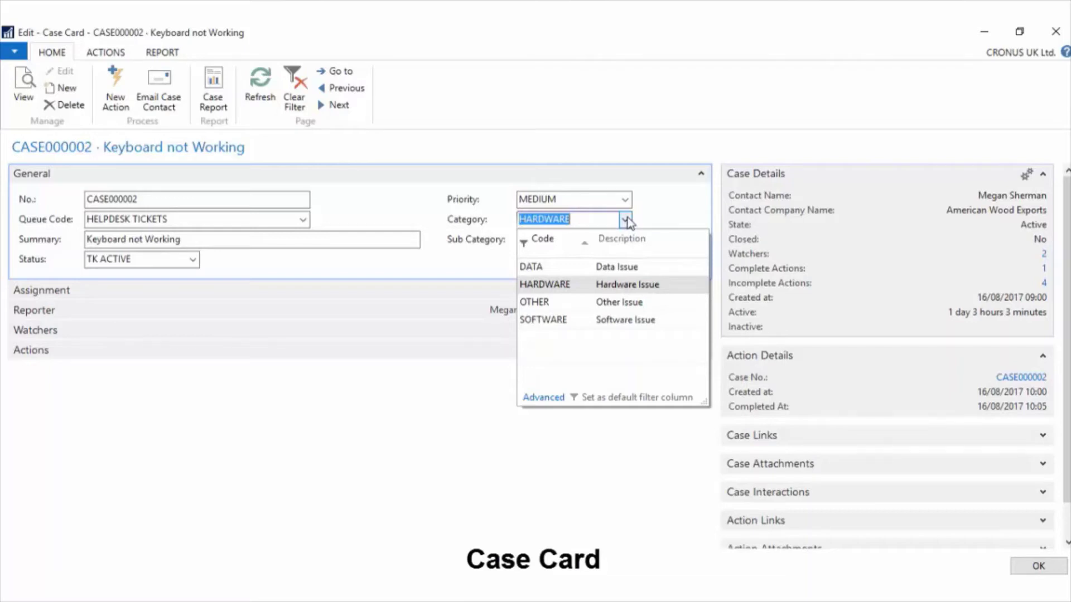
{"action": "left_click", "coordinate": [626, 220]}
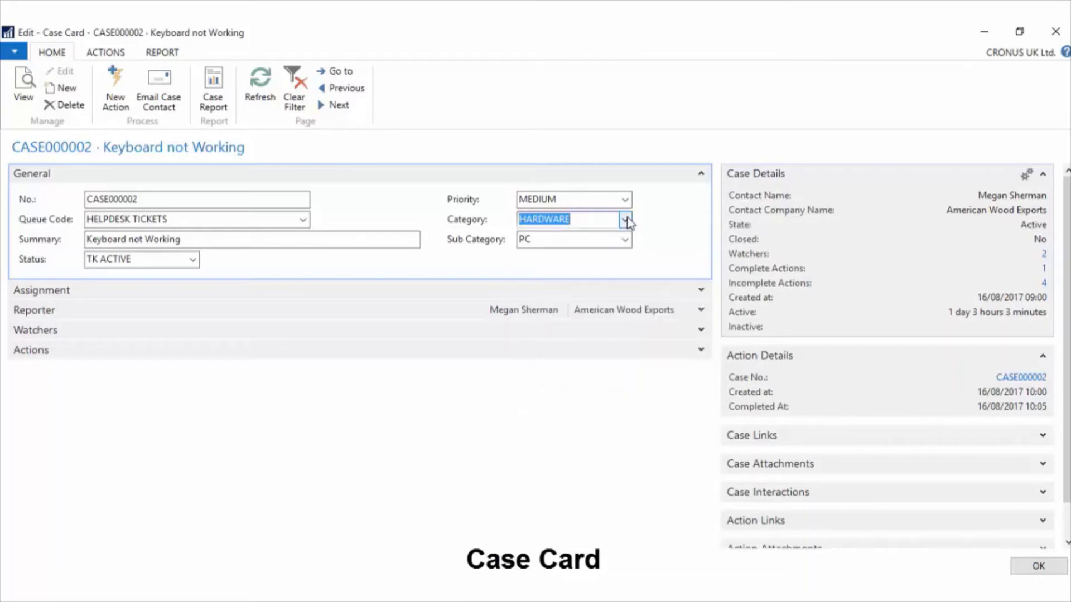
{"action": "left_click", "coordinate": [625, 241]}
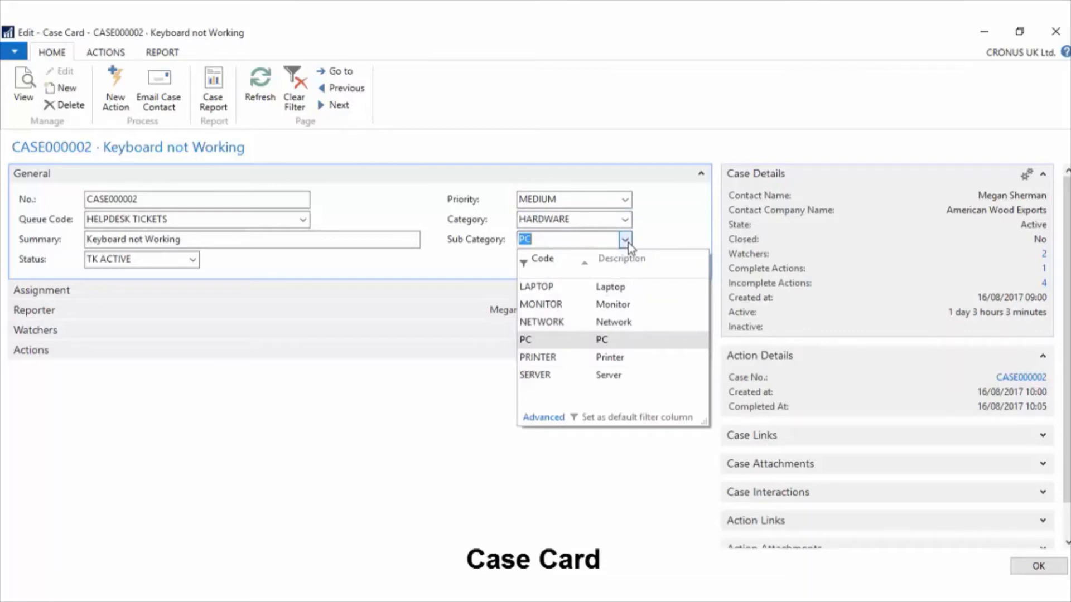
{"action": "left_click", "coordinate": [629, 244]}
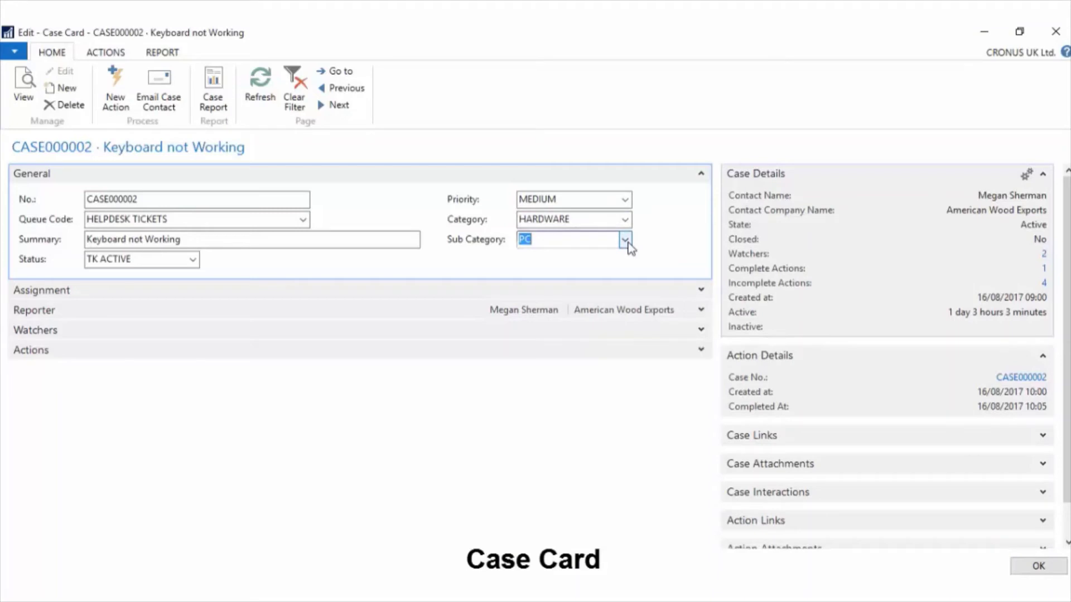
- Review the case's assignment and reporter contact details, including the contact number lookup
{"action": "left_click", "coordinate": [702, 290]}
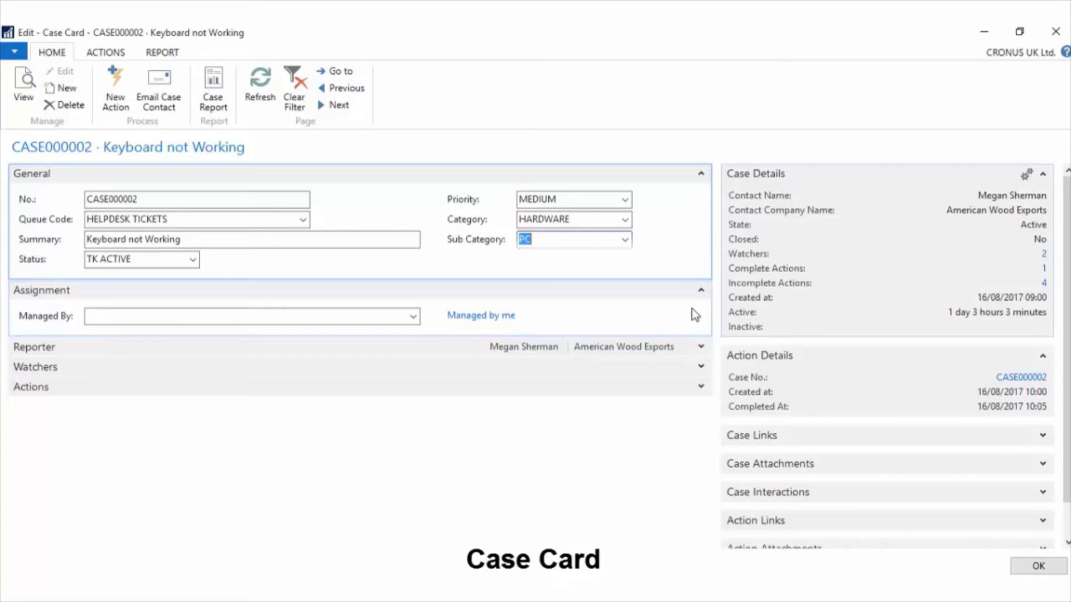
{"action": "left_click", "coordinate": [701, 290]}
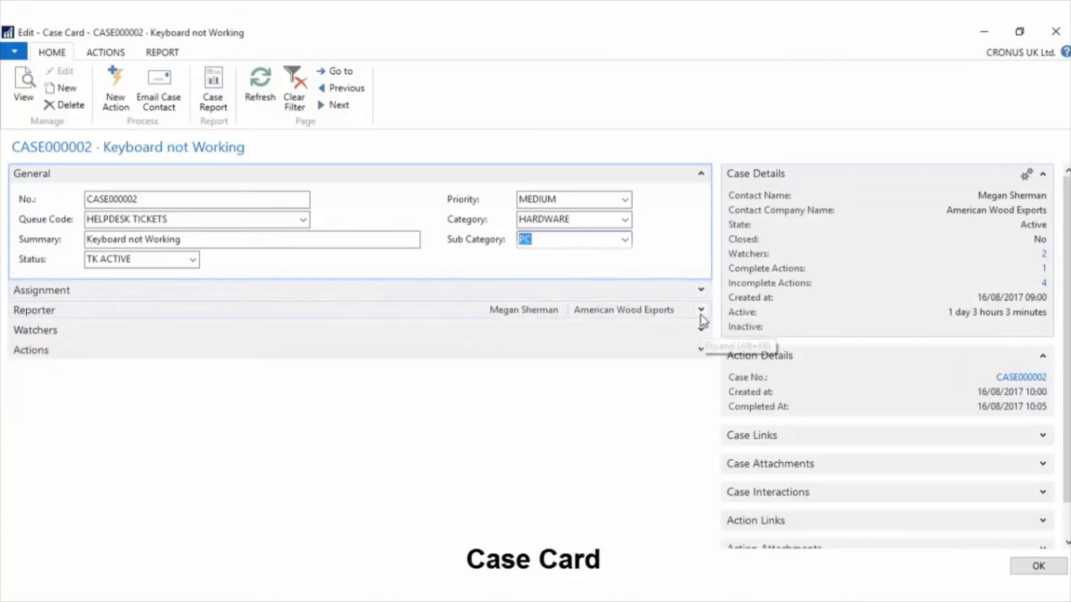
{"action": "left_click", "coordinate": [701, 311]}
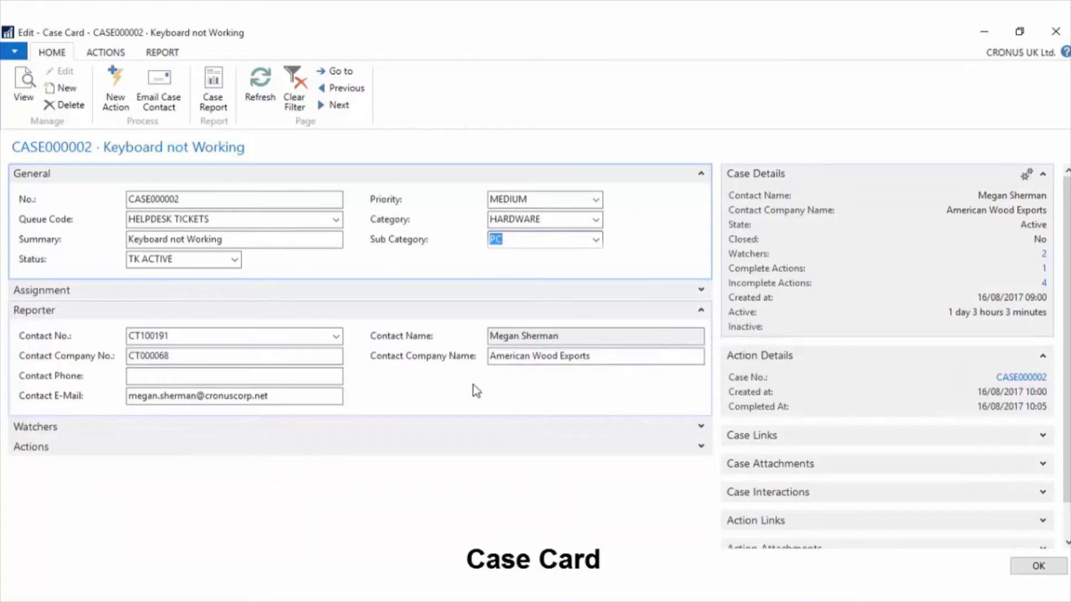
{"action": "left_click", "coordinate": [337, 337]}
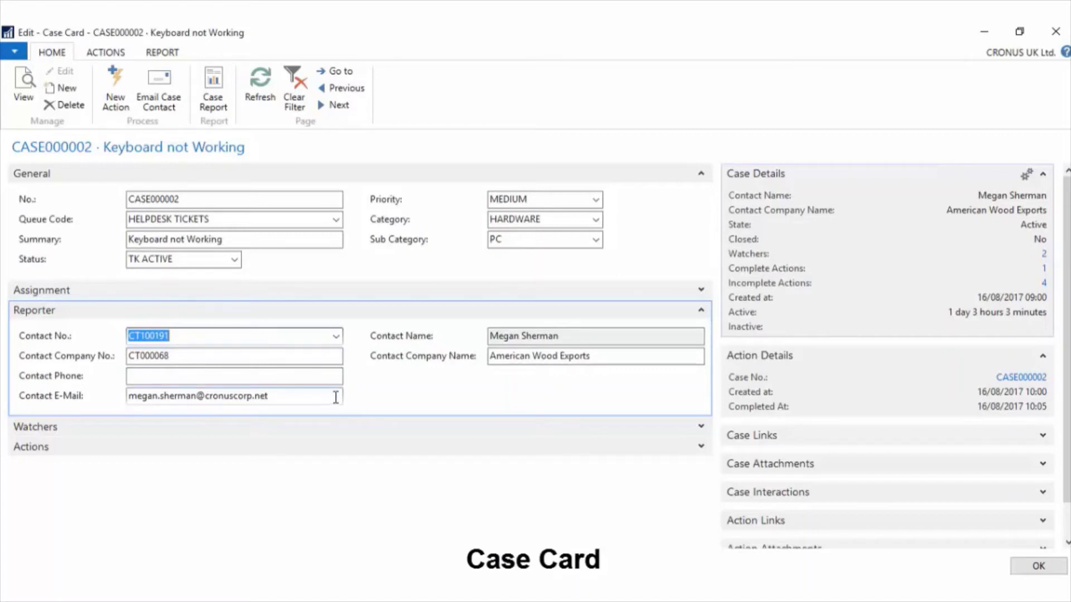
{"action": "left_click", "coordinate": [702, 310]}
- Review the case's watchers and check which watcher types are available for the second entry
{"action": "left_click", "coordinate": [701, 330]}
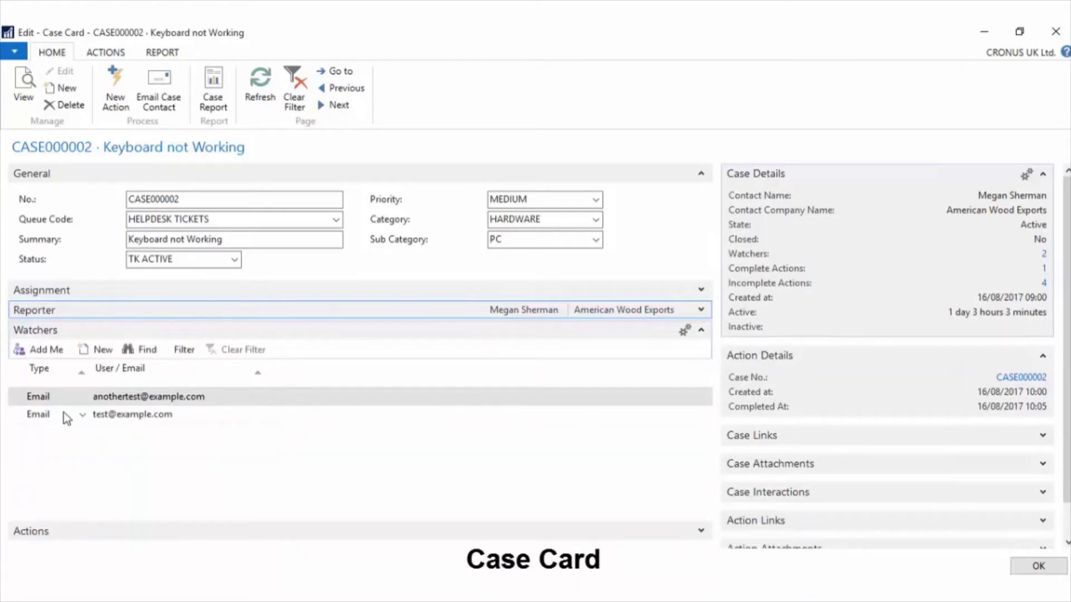
{"action": "left_click", "coordinate": [82, 417]}
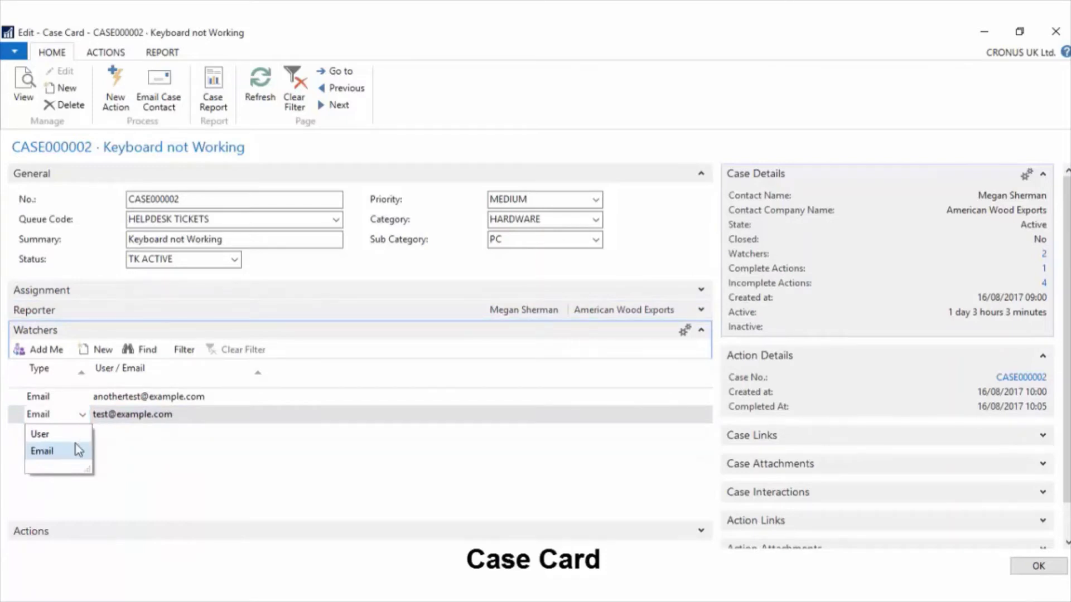
{"action": "left_click", "coordinate": [86, 419]}
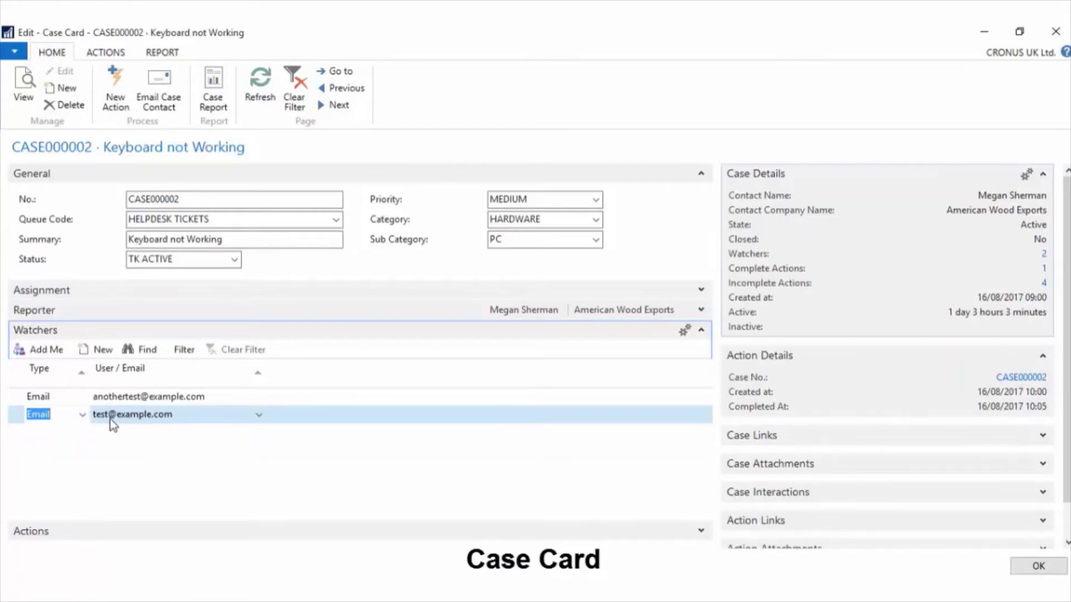
{"action": "left_click", "coordinate": [702, 331]}
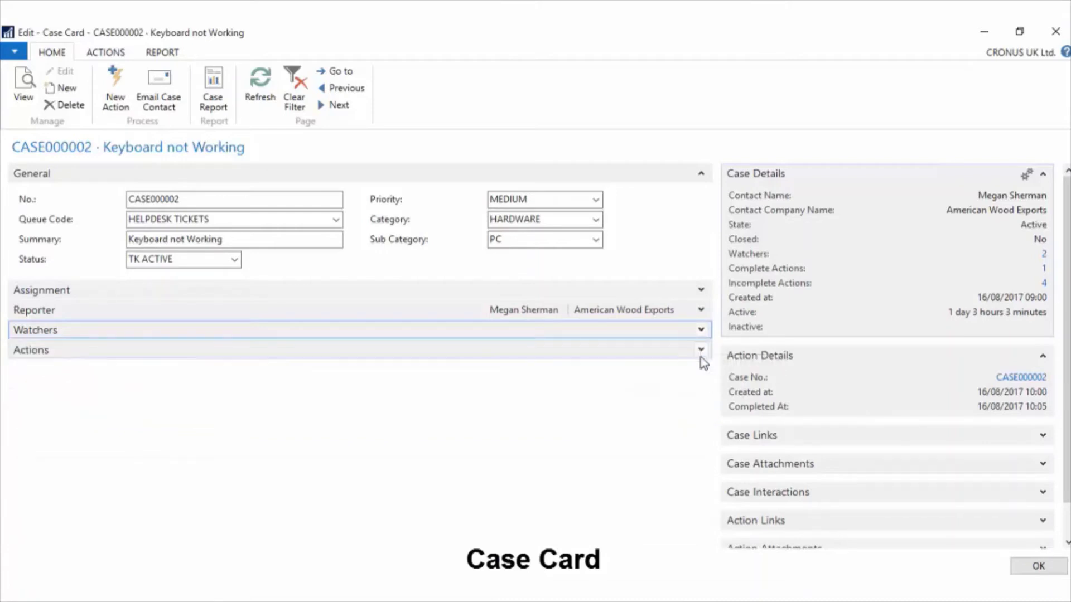
- Select the Action Steps to Fix the Issue line among the case's actions and review the case's linked records
{"action": "left_click", "coordinate": [701, 353]}
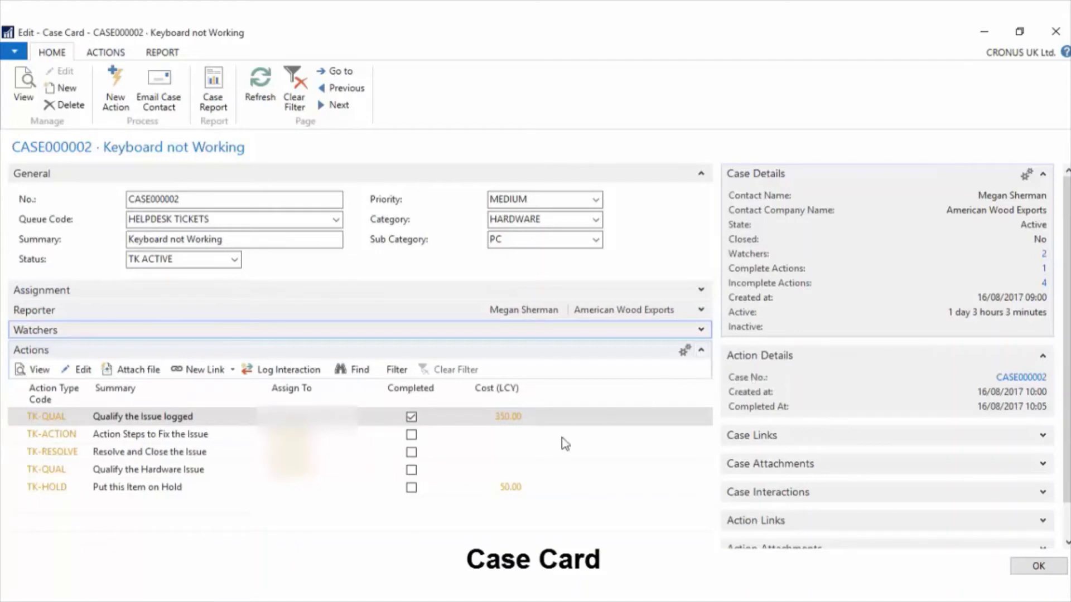
{"action": "left_click", "coordinate": [197, 439]}
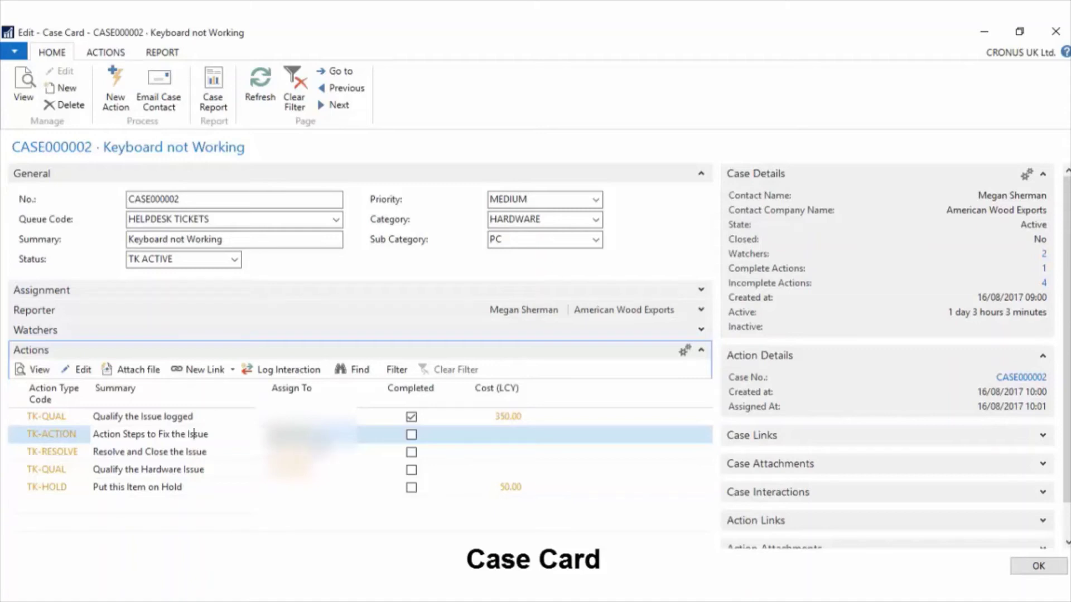
{"action": "mouse_move", "coordinate": [318, 441]}
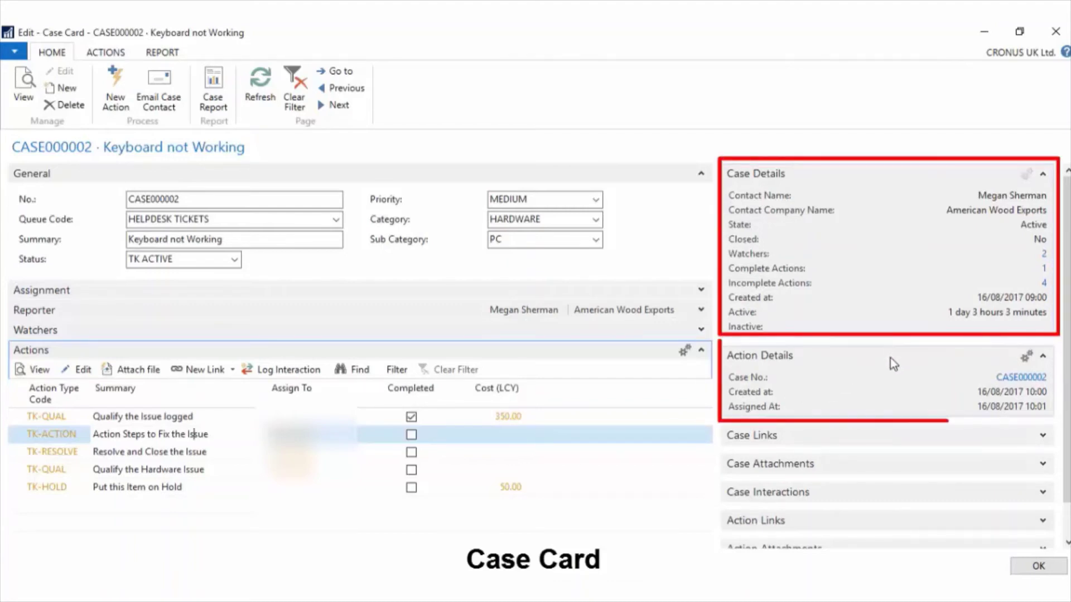
{"action": "left_click", "coordinate": [1043, 435]}
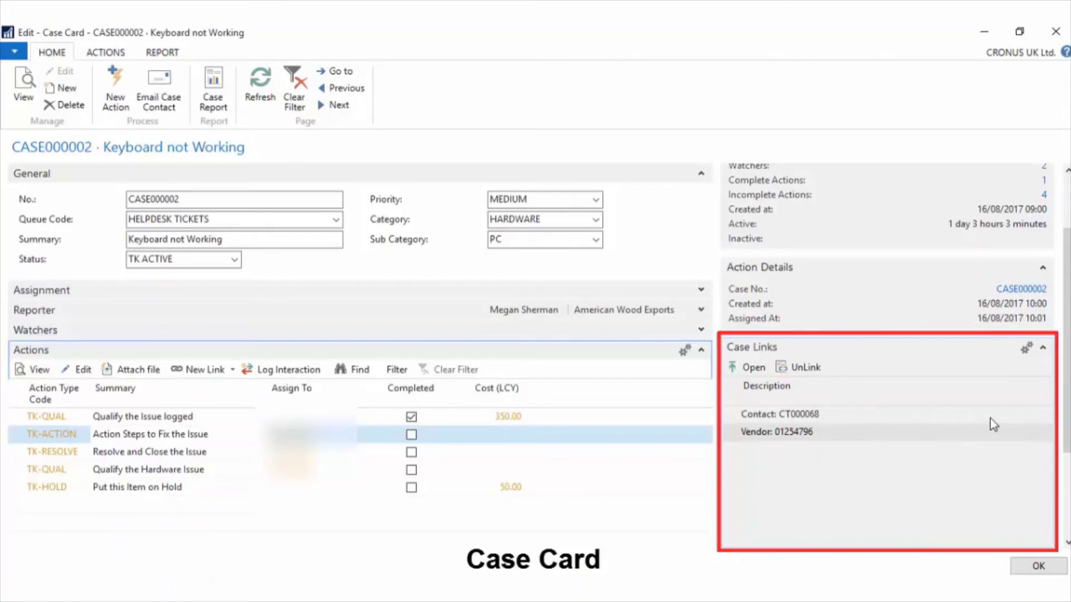
{"action": "left_click", "coordinate": [1043, 348]}
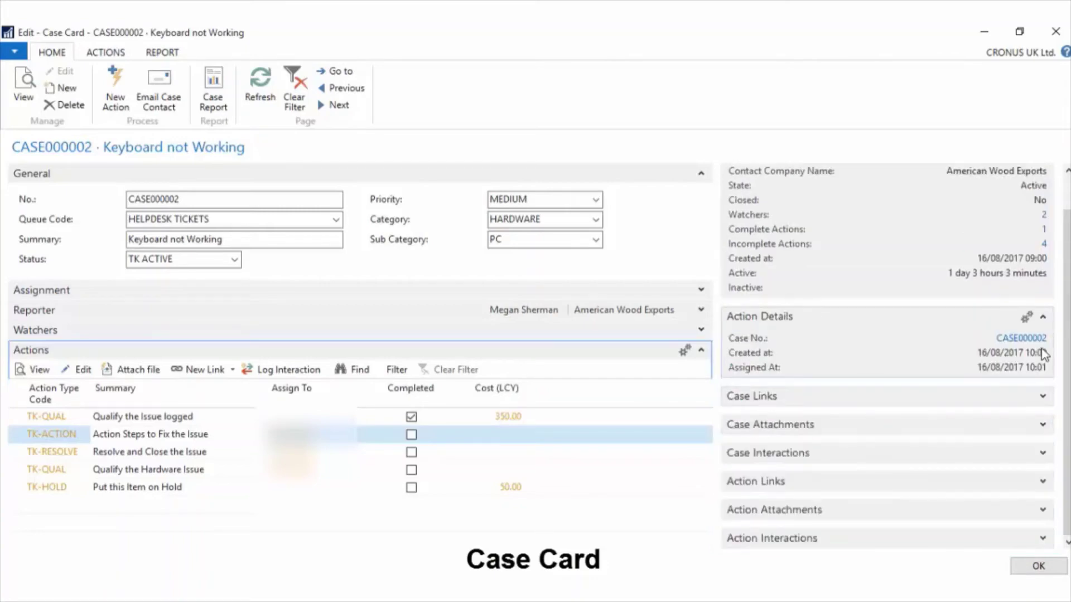
- Review the attachments and the interactions recorded for the Keyboard not Working case
{"action": "left_click", "coordinate": [1042, 390]}
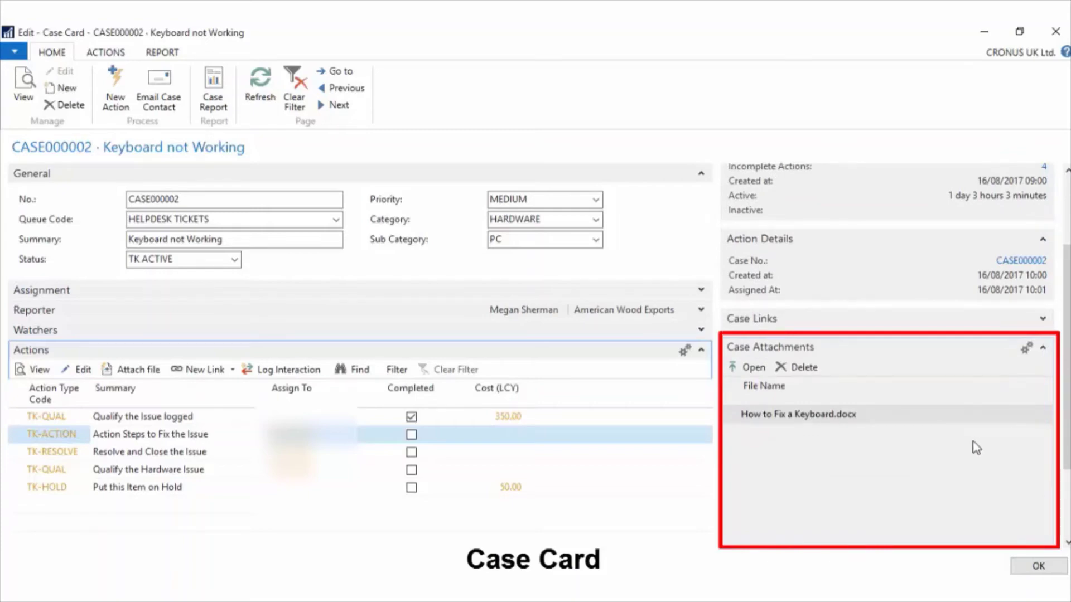
{"action": "left_click", "coordinate": [1042, 348]}
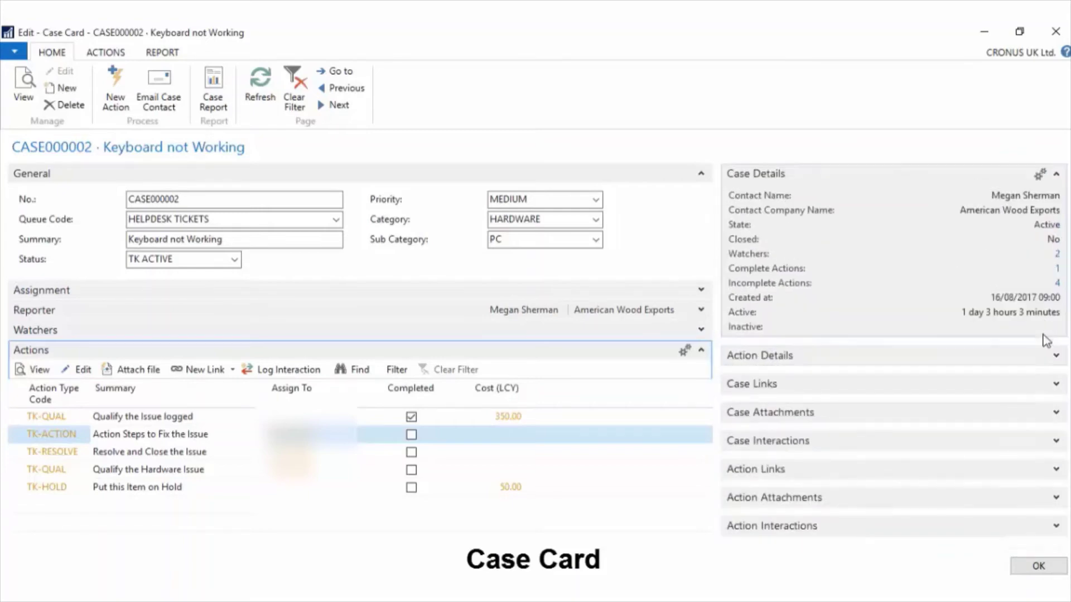
{"action": "left_click", "coordinate": [1056, 442]}
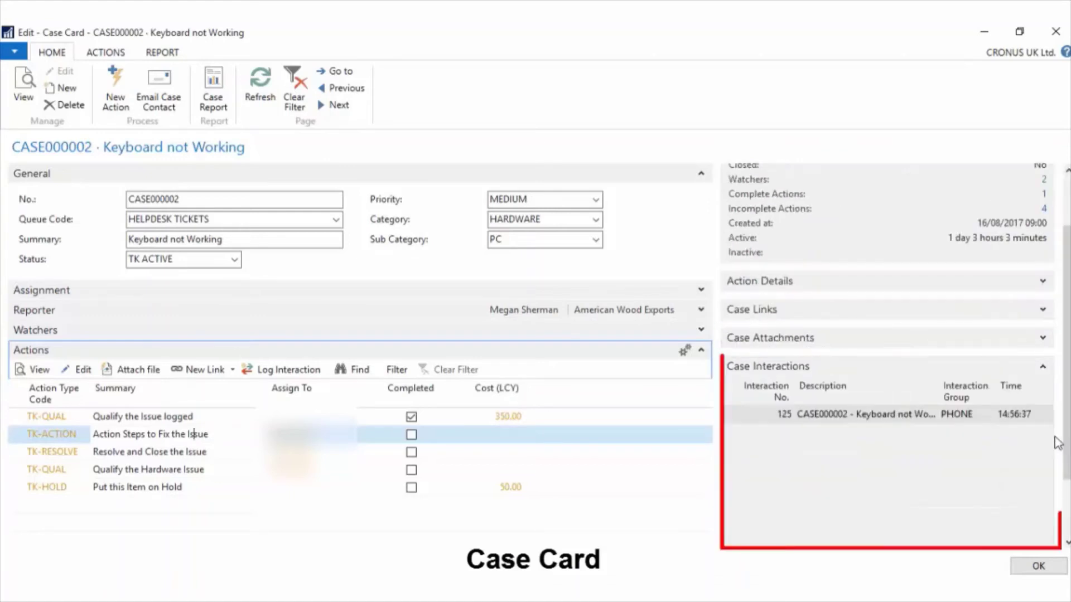
{"action": "left_click", "coordinate": [1042, 366]}
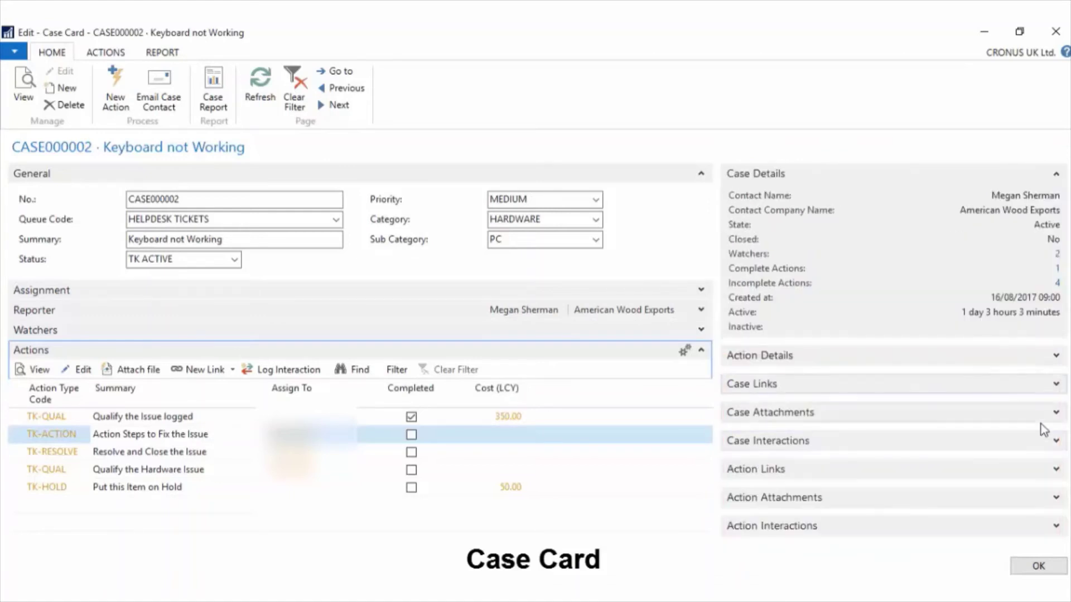
- Review the links, attachments and interactions of the selected Action Steps to Fix the Issue action
{"action": "left_click", "coordinate": [1056, 470]}
{"action": "left_click", "coordinate": [1043, 350]}
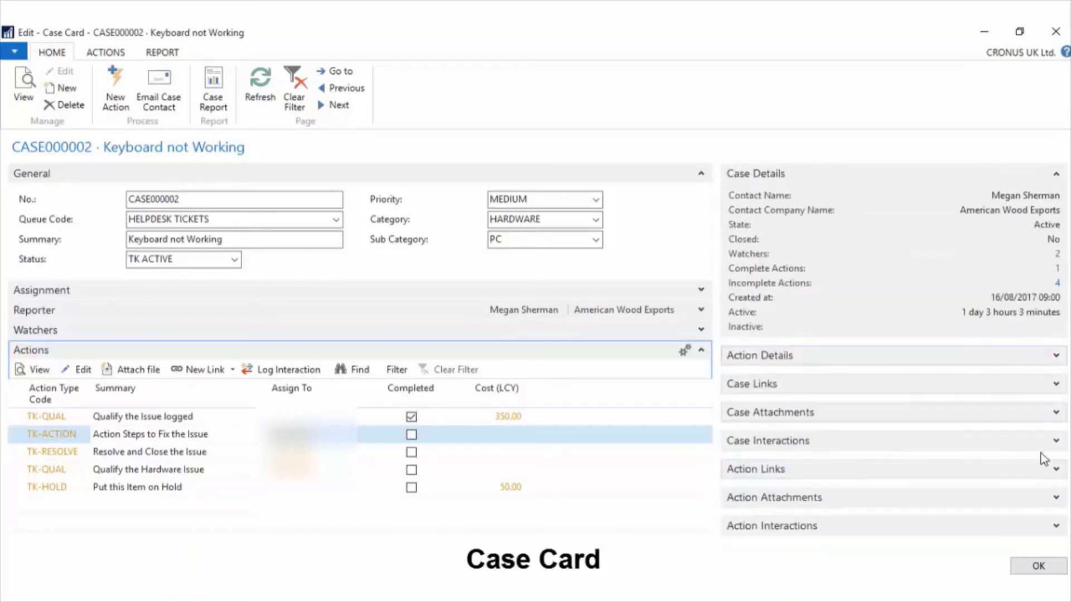
{"action": "left_click", "coordinate": [1056, 498]}
{"action": "left_click", "coordinate": [1054, 348]}
{"action": "left_click", "coordinate": [1055, 526]}
{"action": "left_click", "coordinate": [1043, 365]}
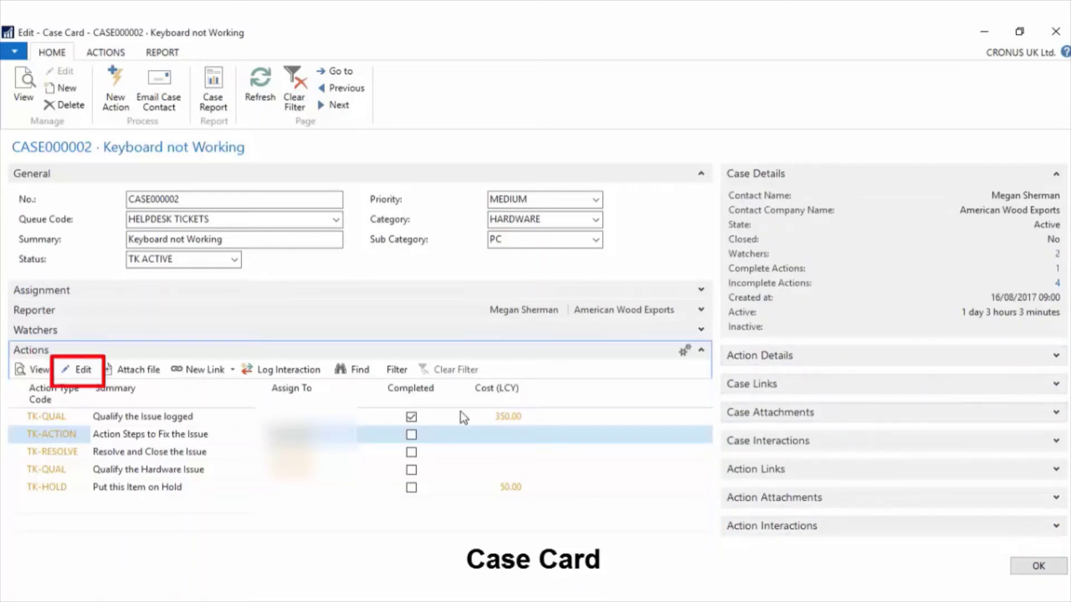
- Open the Action Steps to Fix the Issue action for editing and check the available action type codes without changing the selection
{"action": "left_click", "coordinate": [72, 370]}
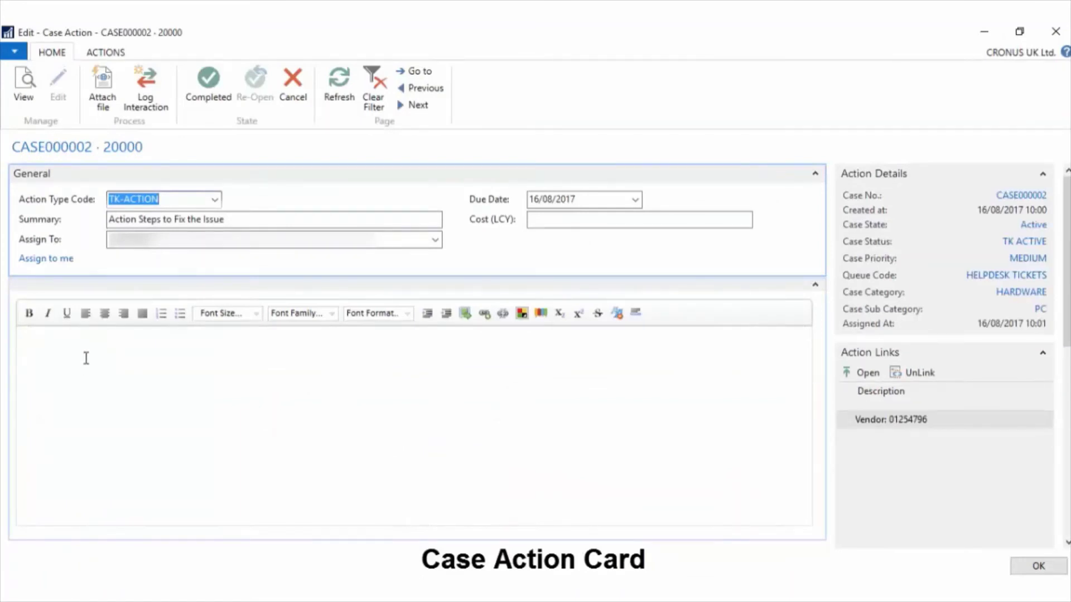
{"action": "left_click", "coordinate": [215, 200]}
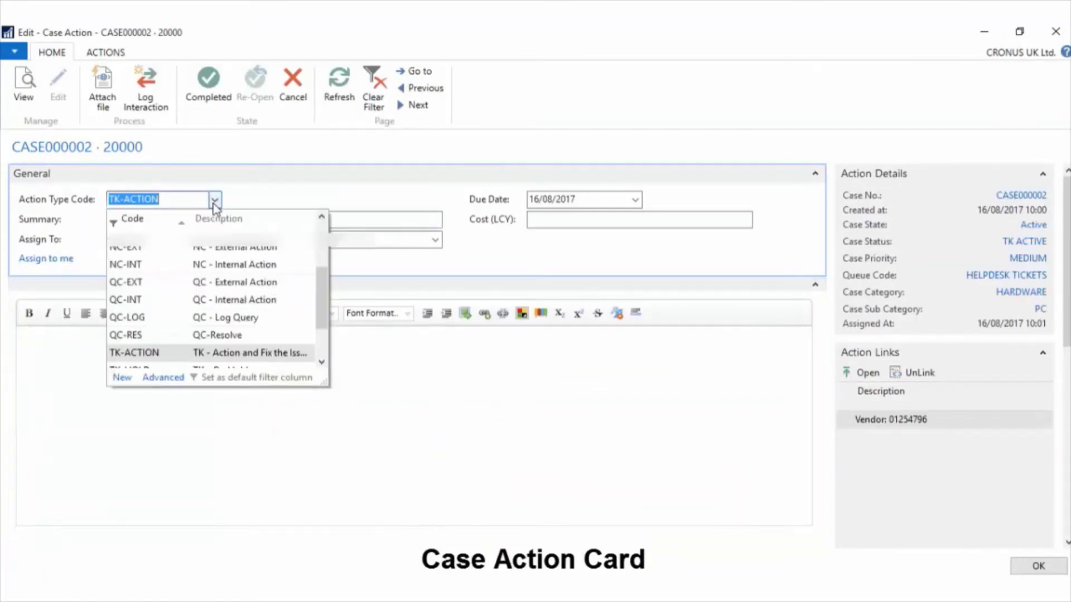
{"action": "left_click", "coordinate": [215, 202]}
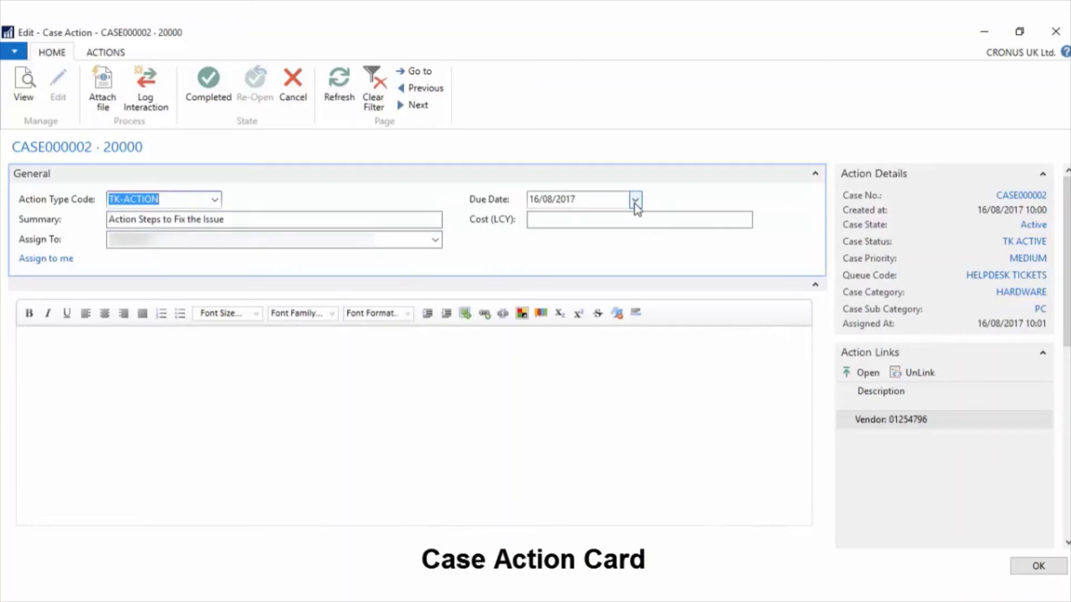
- Set the action's cost to 123 and enter the note "1. Read the Manual (attached)" in its text area
{"action": "left_click", "coordinate": [638, 219]}
{"action": "type", "text": "123"}
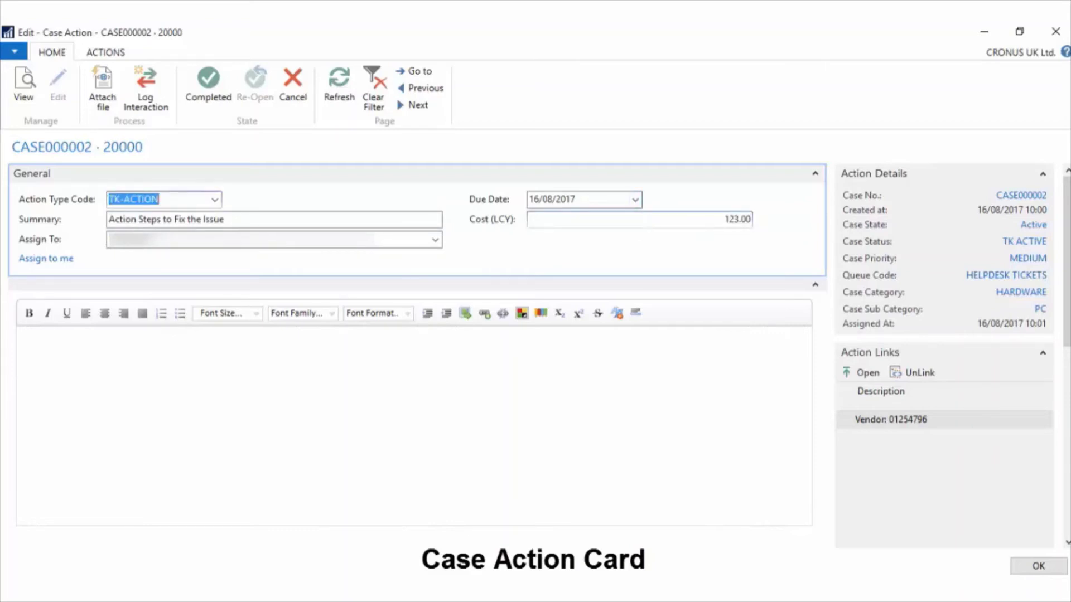
{"action": "left_click", "coordinate": [37, 339]}
{"action": "type", "text": "1. Read the Manu"}
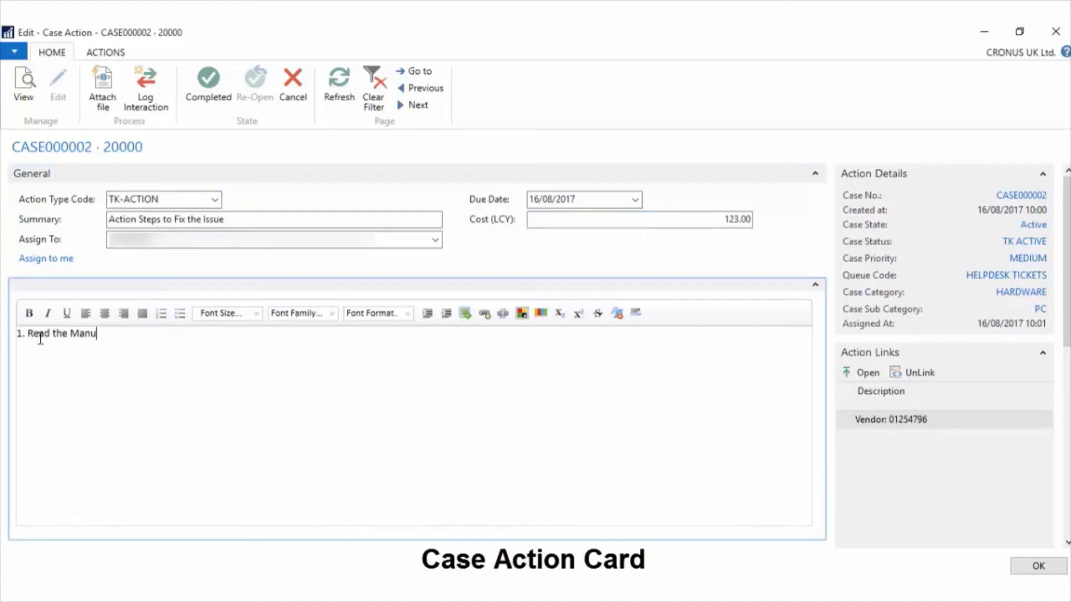
{"action": "type", "text": "al (attached)"}
{"action": "key", "text": "Tab"}
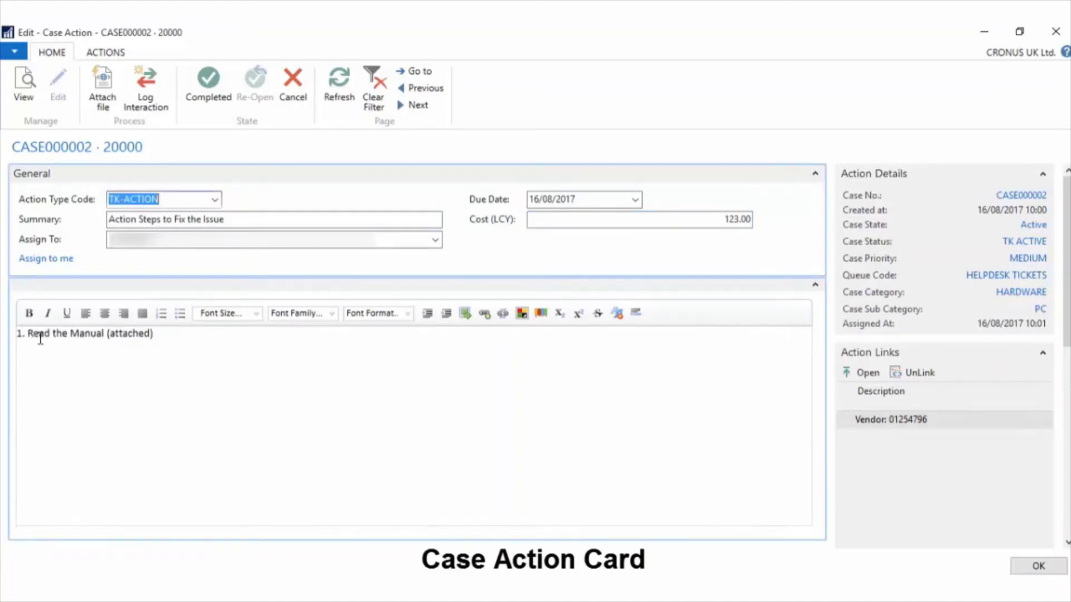
- Highlight the whole "1. Read the Manual (attached)" line of the action's note in yellow
{"action": "left_click_drag", "start_coordinate": [179, 336], "coordinate": [4, 337]}
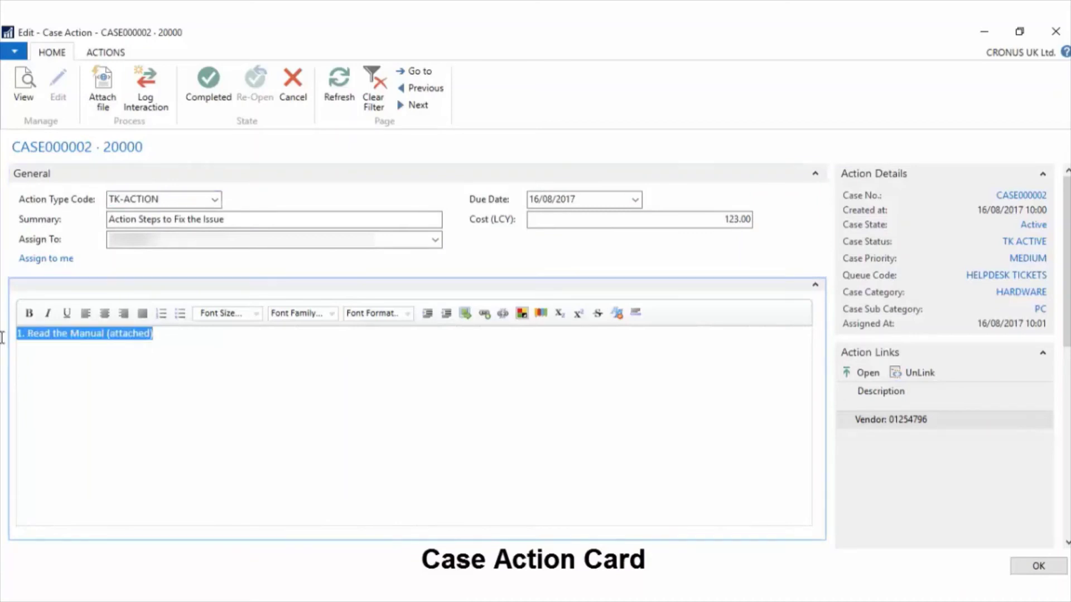
{"action": "left_click", "coordinate": [542, 314]}
{"action": "left_click", "coordinate": [596, 453]}
{"action": "left_click", "coordinate": [289, 333]}
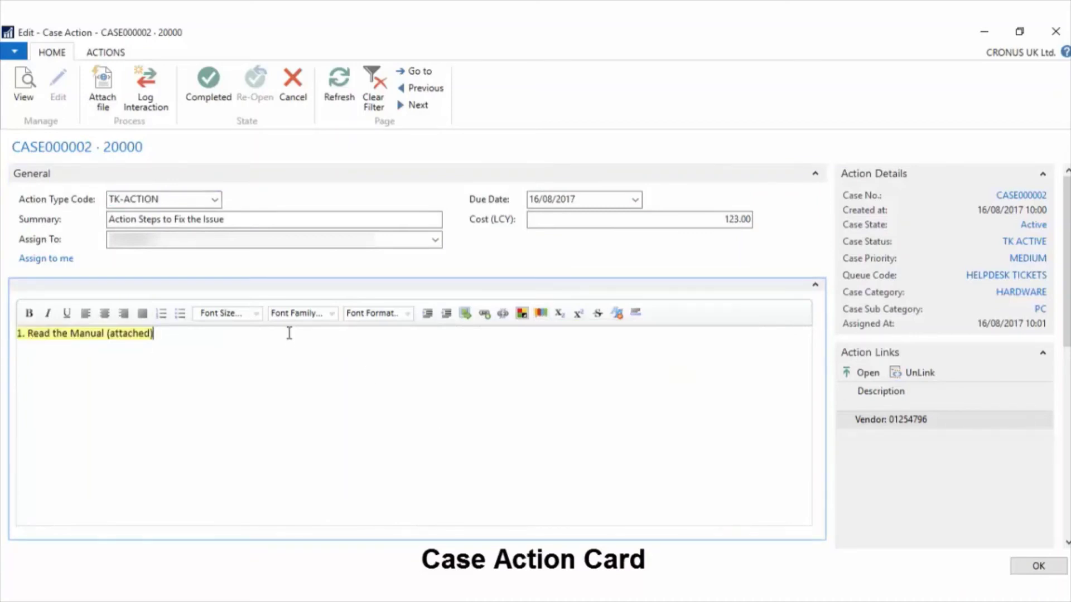
- Mark the Action Steps to Fix the Issue action as completed, and close its card and the case card
{"action": "left_click", "coordinate": [217, 94]}
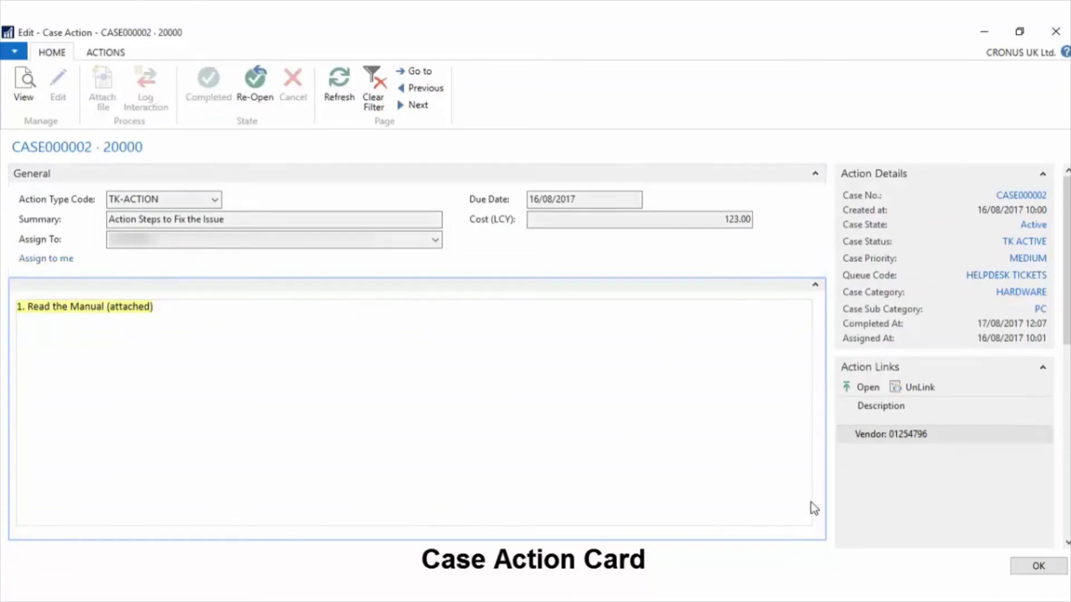
{"action": "left_click", "coordinate": [1038, 566]}
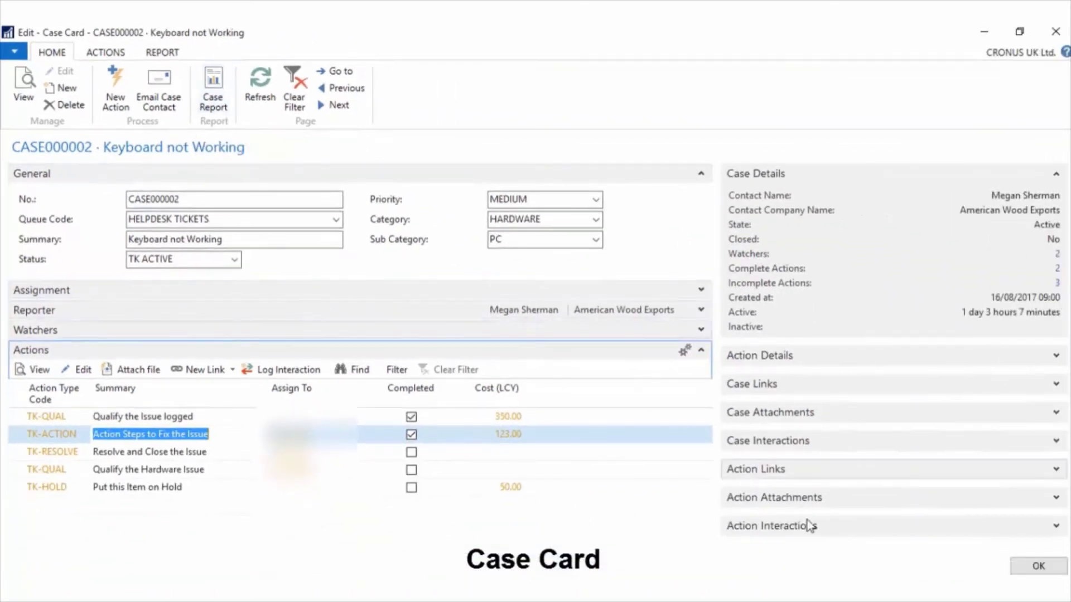
{"action": "left_click", "coordinate": [1025, 567]}
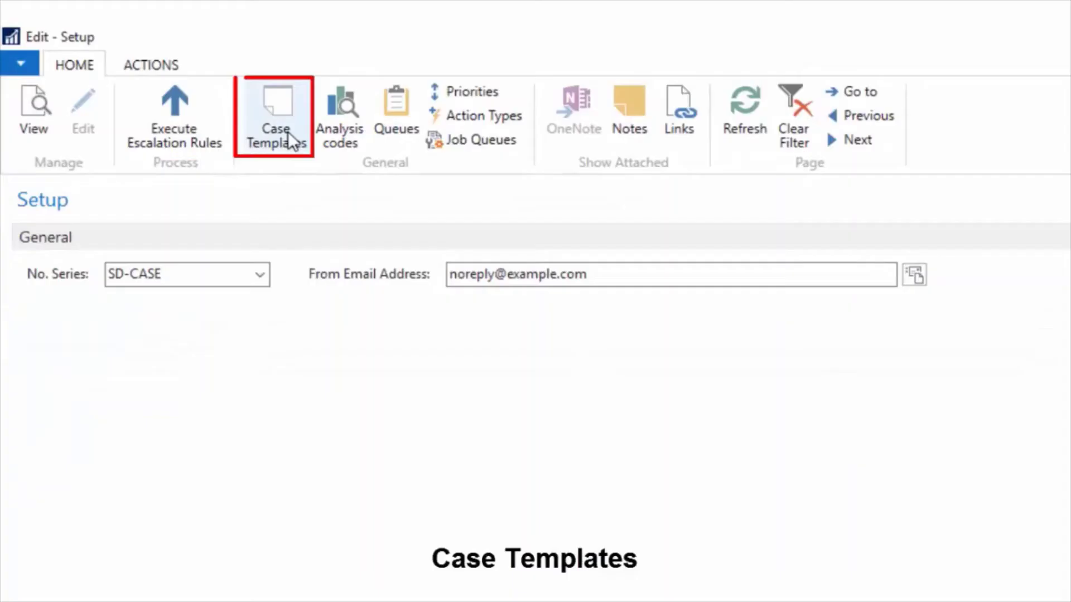
- Open the case templates from the setup and edit the Hardware Template
{"action": "left_click", "coordinate": [287, 130]}
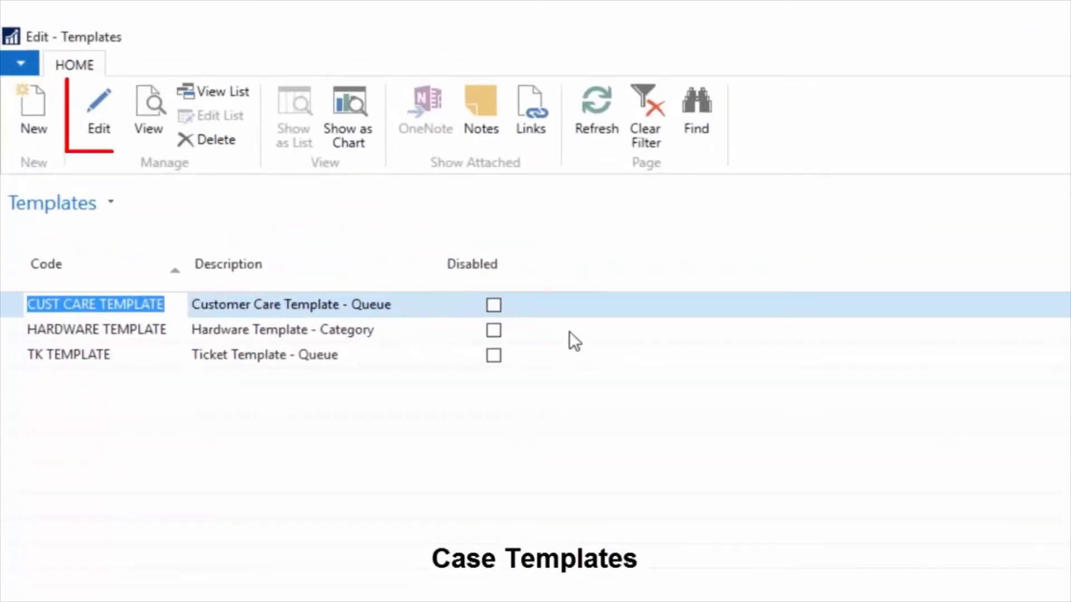
{"action": "left_click", "coordinate": [414, 340]}
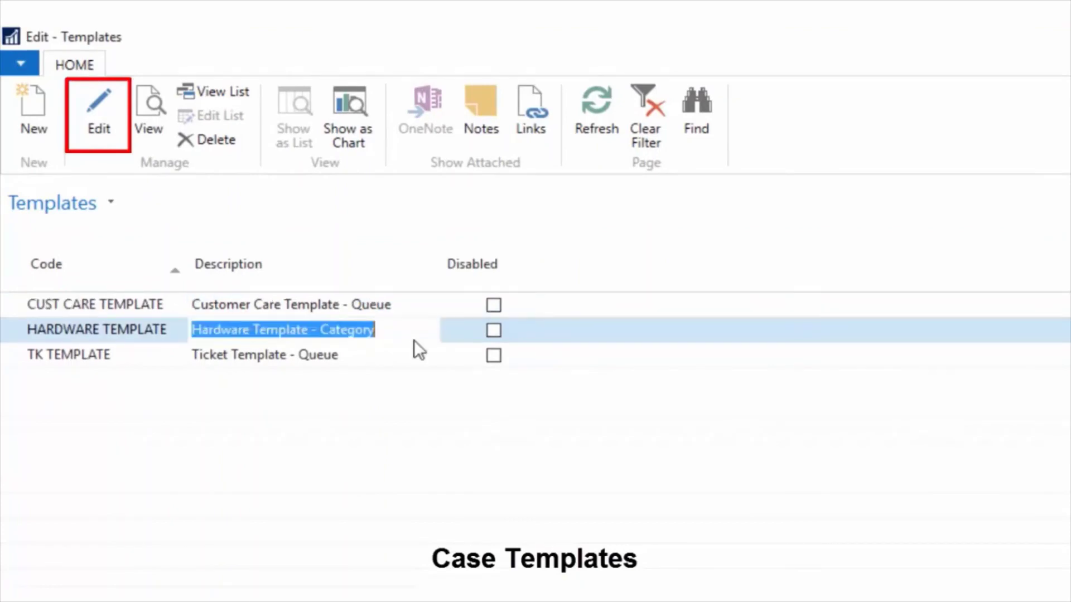
{"action": "left_click", "coordinate": [110, 136]}
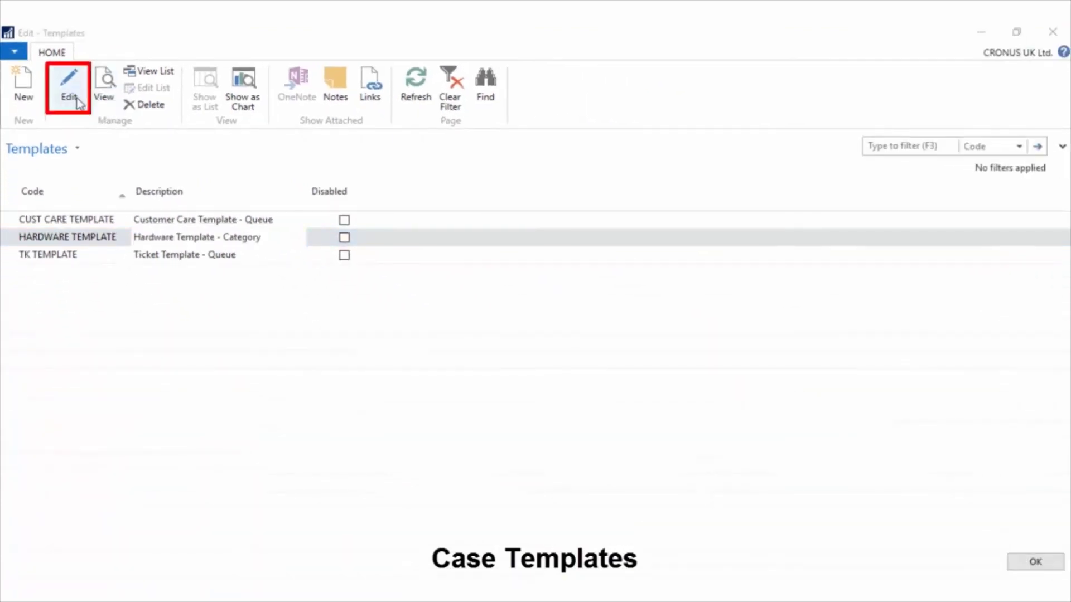
{"action": "left_click", "coordinate": [78, 102]}
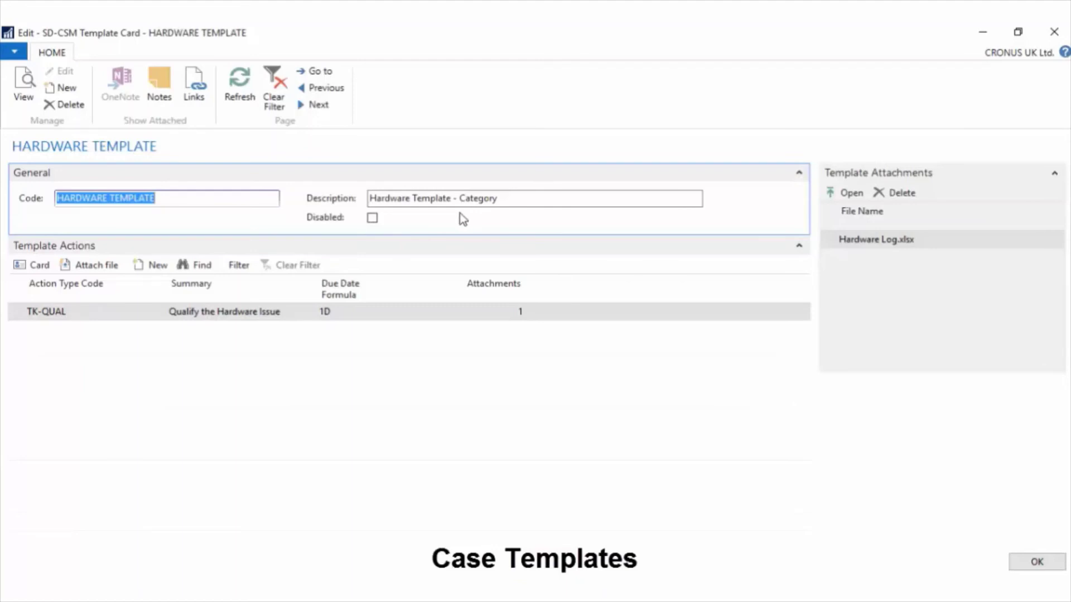
- Try the Hardware Template's Disabled option, leave it off, and check the action type codes available for its template action
{"action": "left_click", "coordinate": [373, 218]}
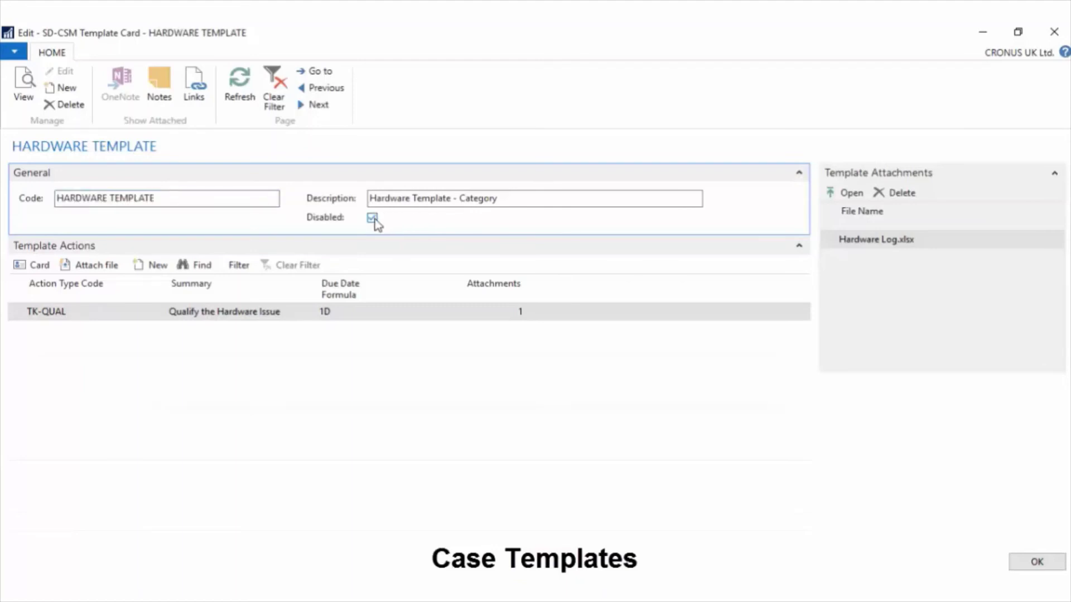
{"action": "left_click", "coordinate": [373, 218]}
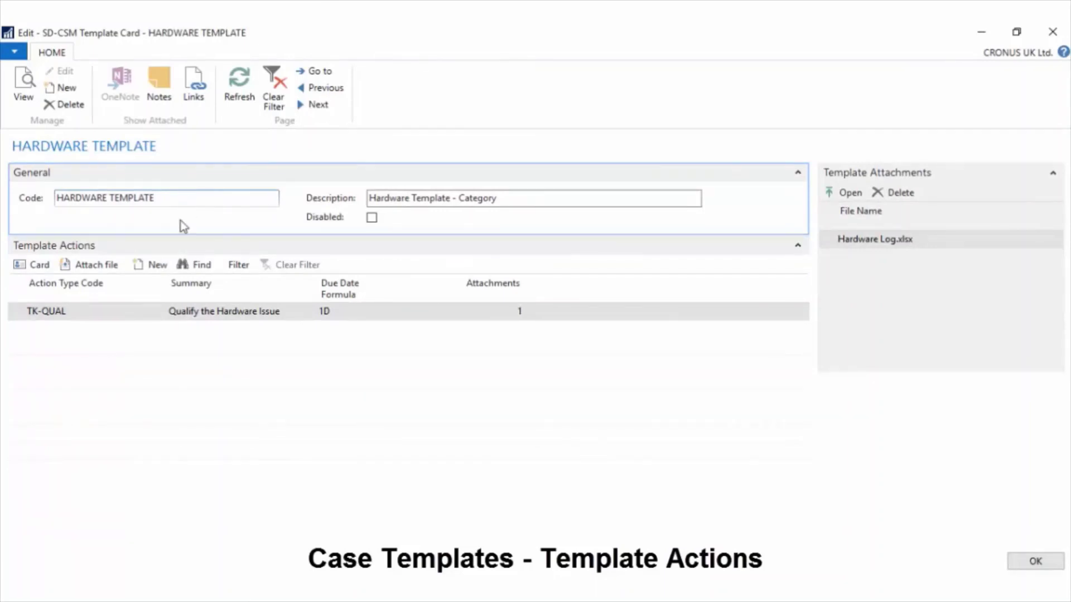
{"action": "left_click", "coordinate": [129, 313]}
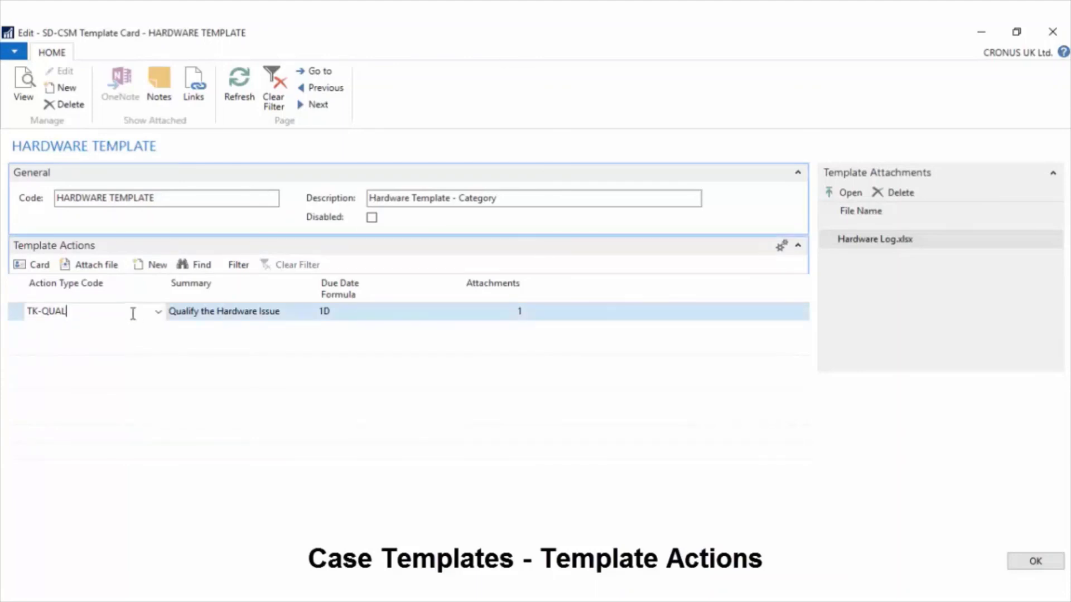
{"action": "left_click", "coordinate": [158, 312]}
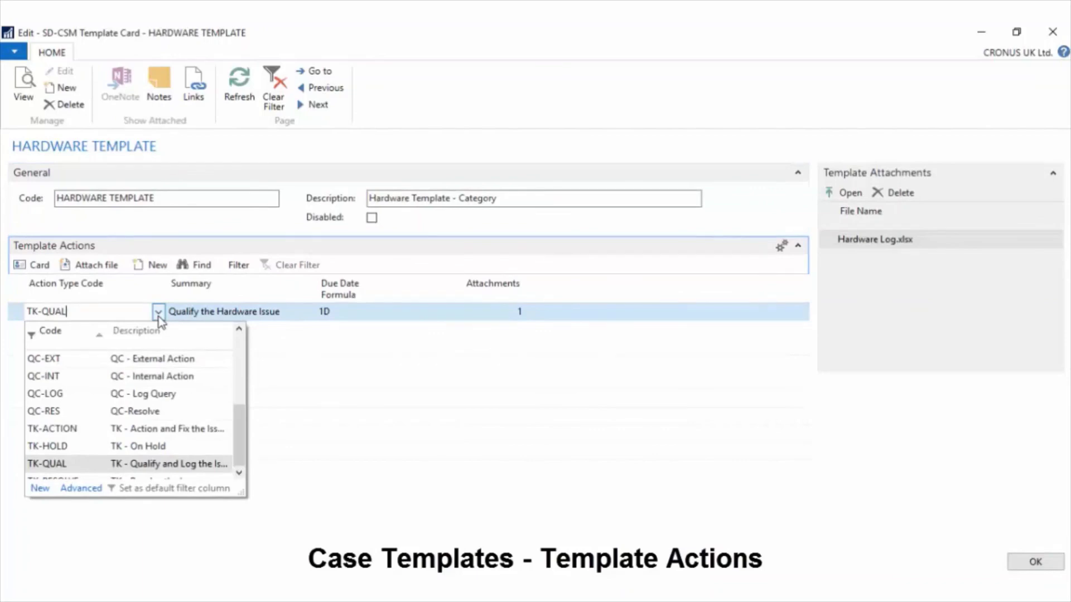
{"action": "left_click", "coordinate": [159, 316]}
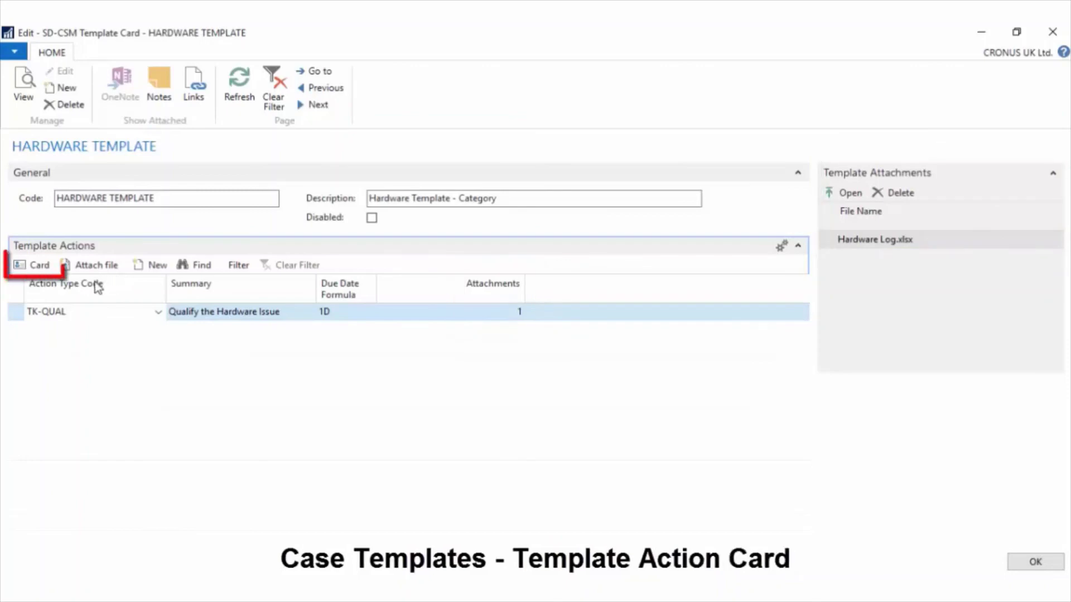
- Open the card of the Qualify the Hardware Issue template action and enter the note "Please Qualify this issue:"
{"action": "left_click", "coordinate": [42, 270]}
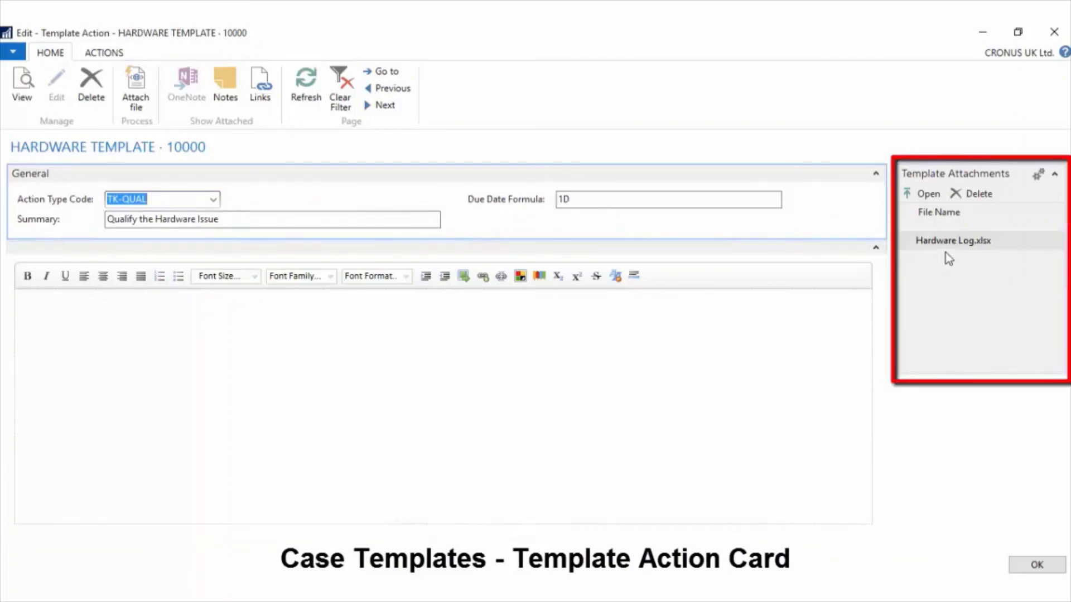
{"action": "left_click", "coordinate": [37, 306]}
{"action": "type", "text": "Please"}
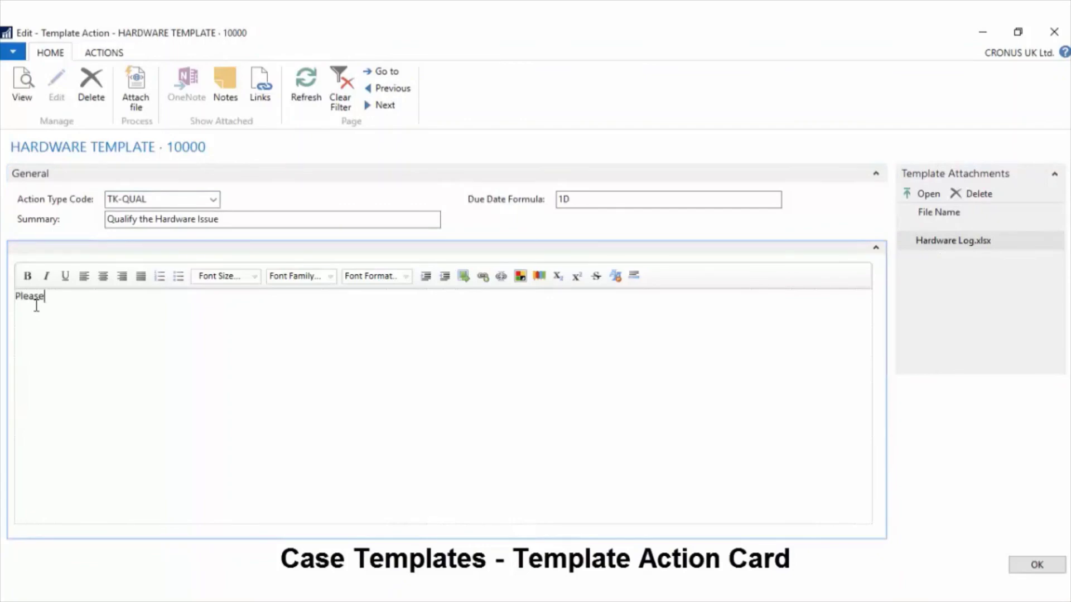
{"action": "type", "text": " Qualify this issue:"}
- Highlight the "Please Qualify this issue:" note in yellow and close the template action card
{"action": "left_click_drag", "start_coordinate": [135, 295], "coordinate": [15, 297]}
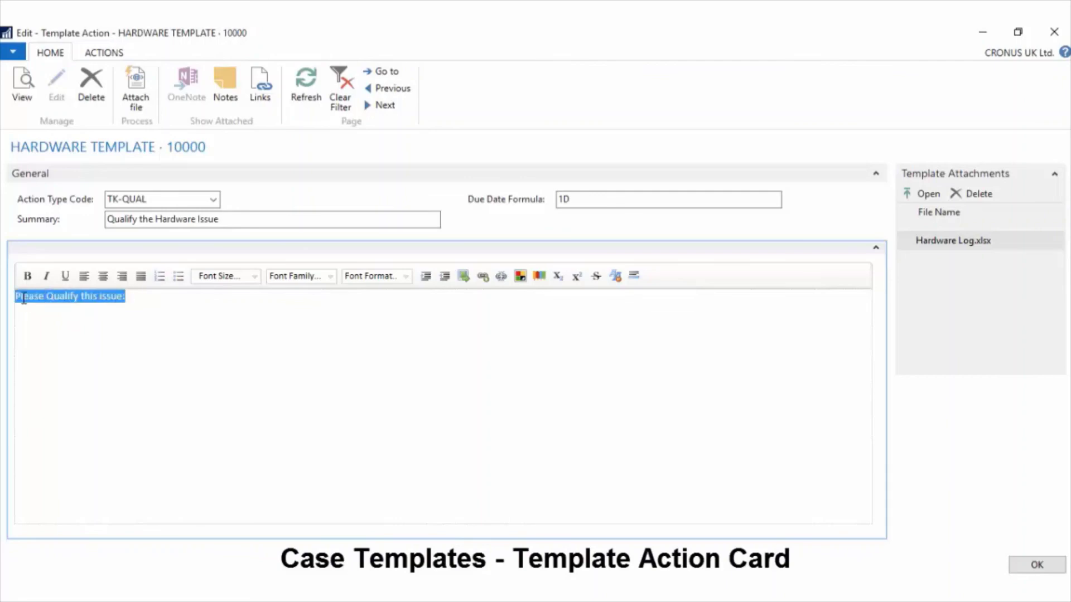
{"action": "left_click", "coordinate": [539, 276]}
{"action": "left_click", "coordinate": [596, 418]}
{"action": "left_click", "coordinate": [73, 296]}
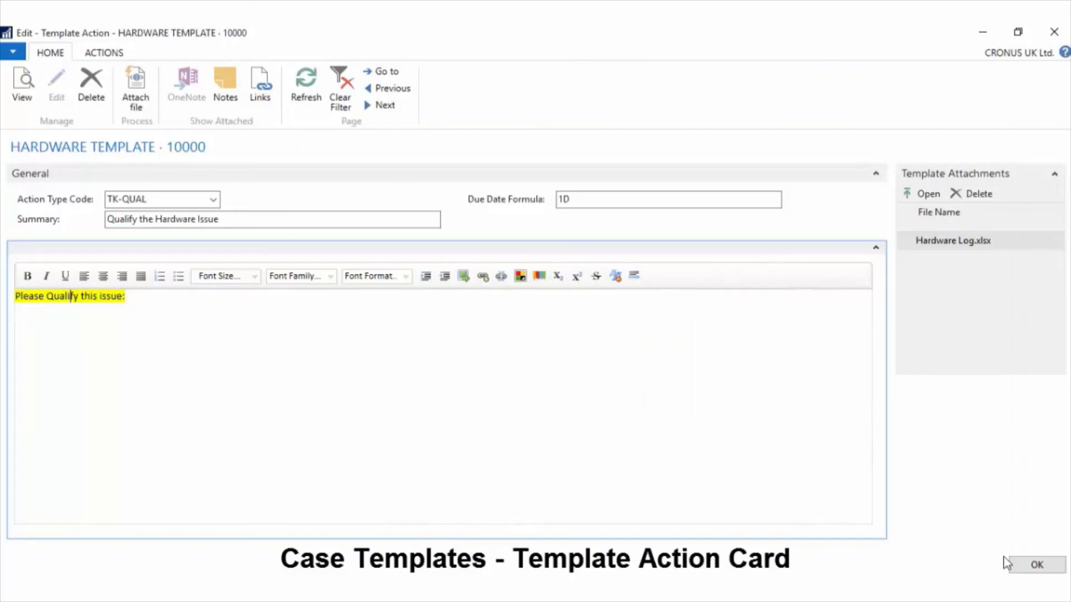
{"action": "left_click", "coordinate": [1036, 565]}
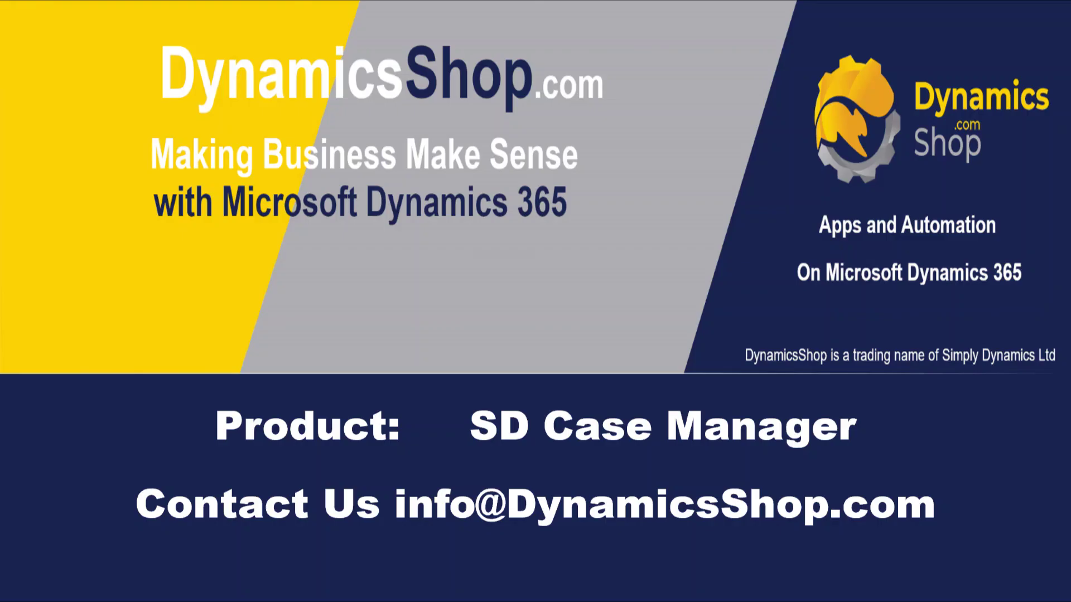